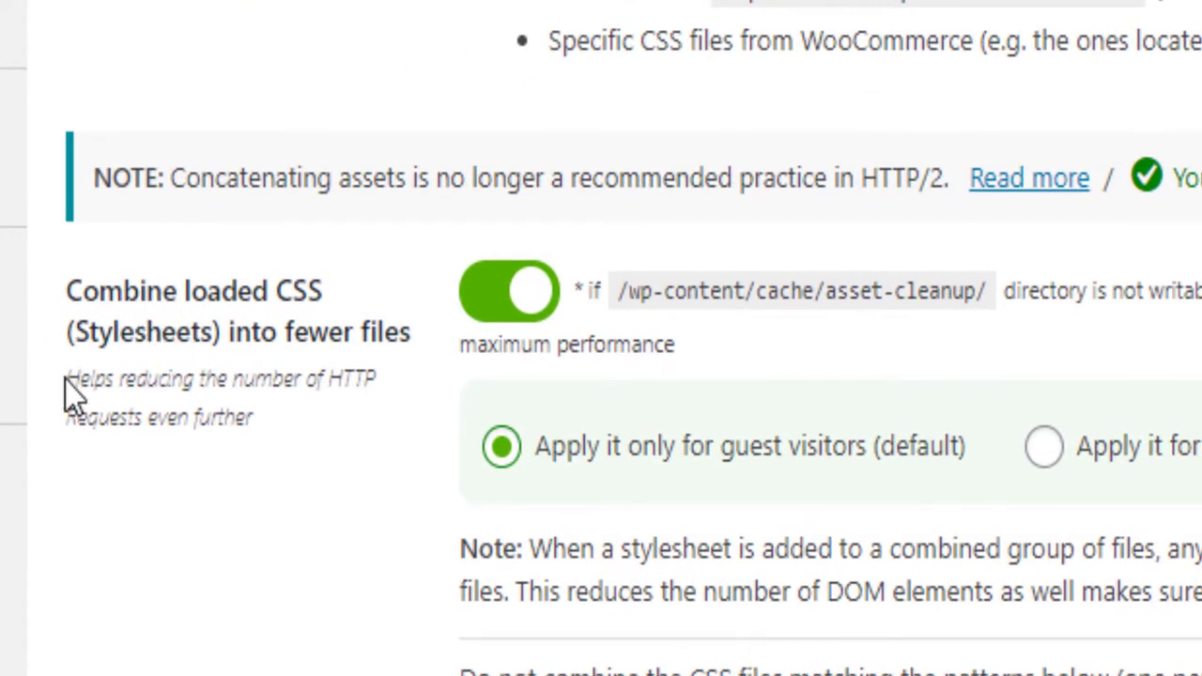
- Read the descriptions of the Combine loaded CSS and CSS Files Minification options in the Optimize CSS settings
{"action": "left_click_drag", "start_coordinate": [67, 384], "coordinate": [375, 408]}
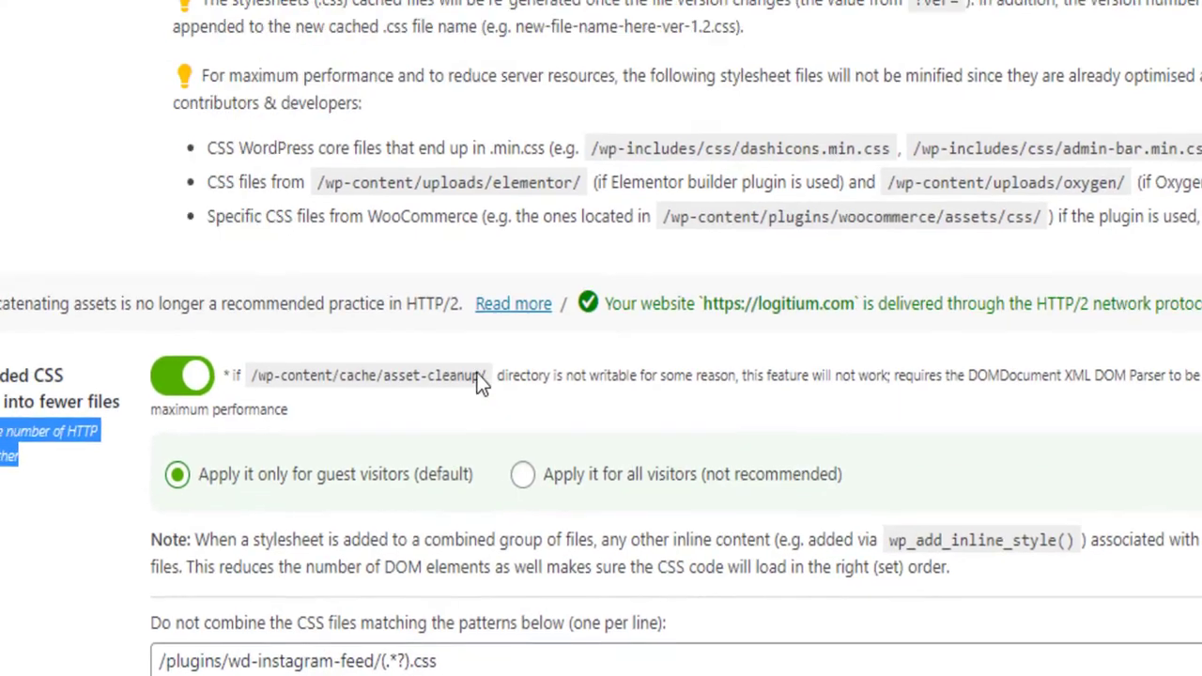
{"action": "scroll", "coordinate": [479, 380], "scroll_direction": "up", "scroll_amount": 5}
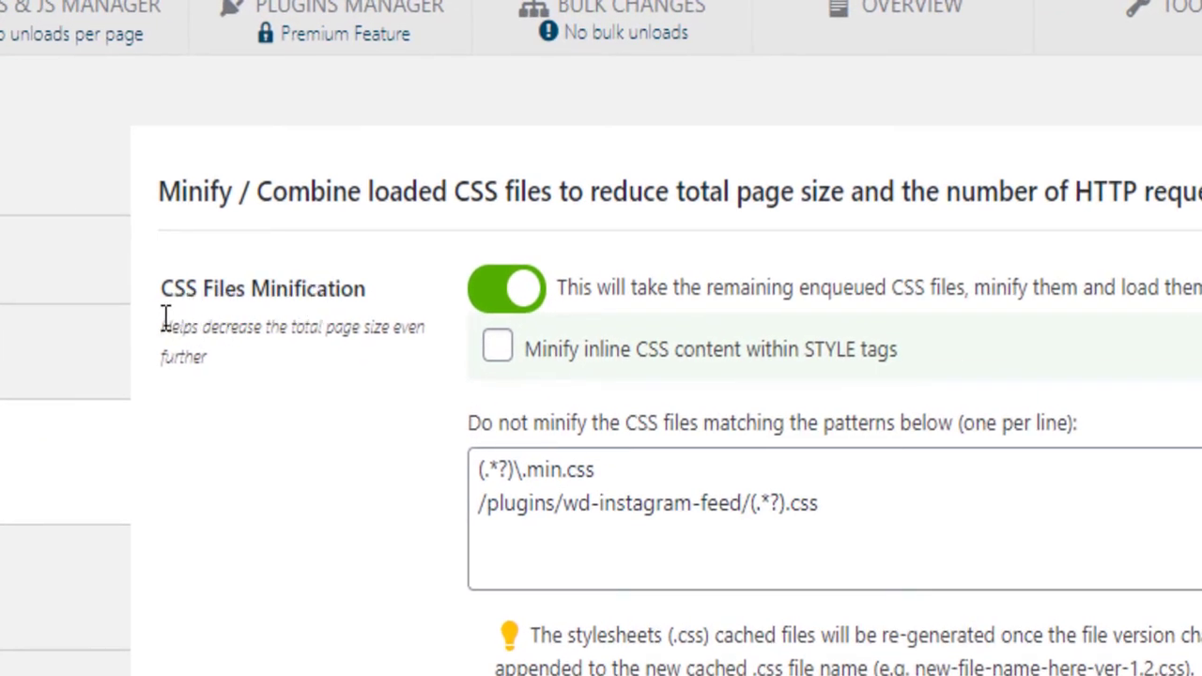
{"action": "left_click_drag", "start_coordinate": [164, 319], "coordinate": [395, 320]}
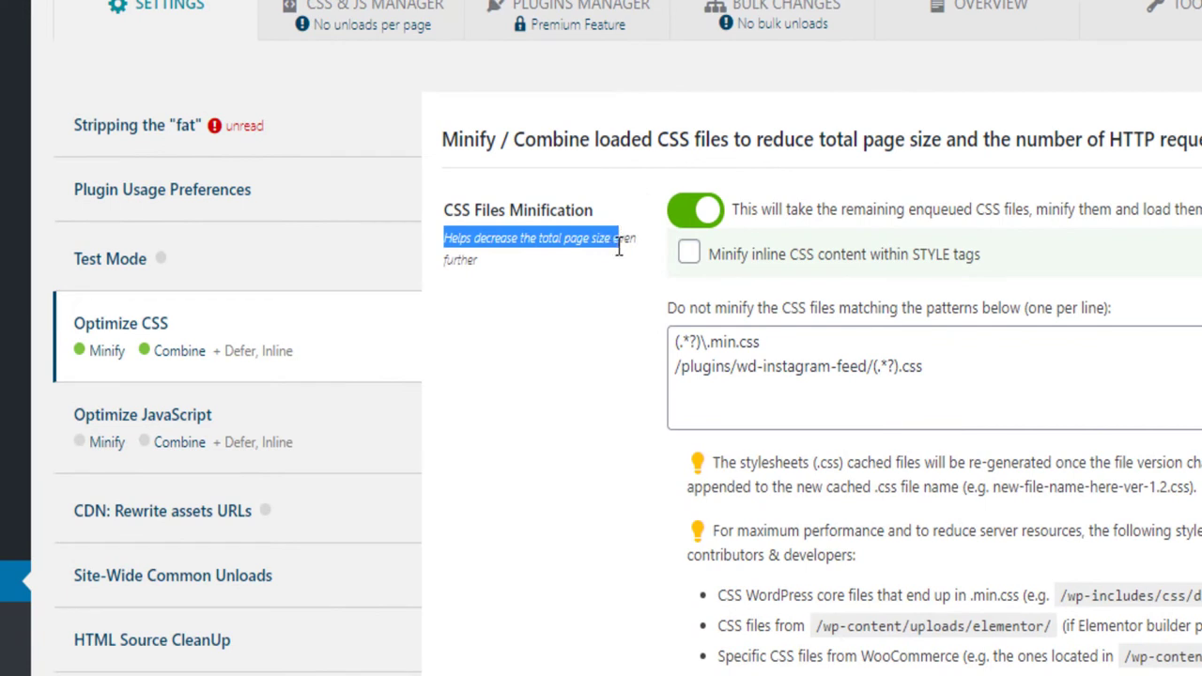
{"action": "left_click_drag", "start_coordinate": [619, 246], "coordinate": [619, 246]}
- Enable JavaScript Files Minification and Combine loaded JS into fewer files in the Optimize JavaScript settings
{"action": "left_click", "coordinate": [162, 424]}
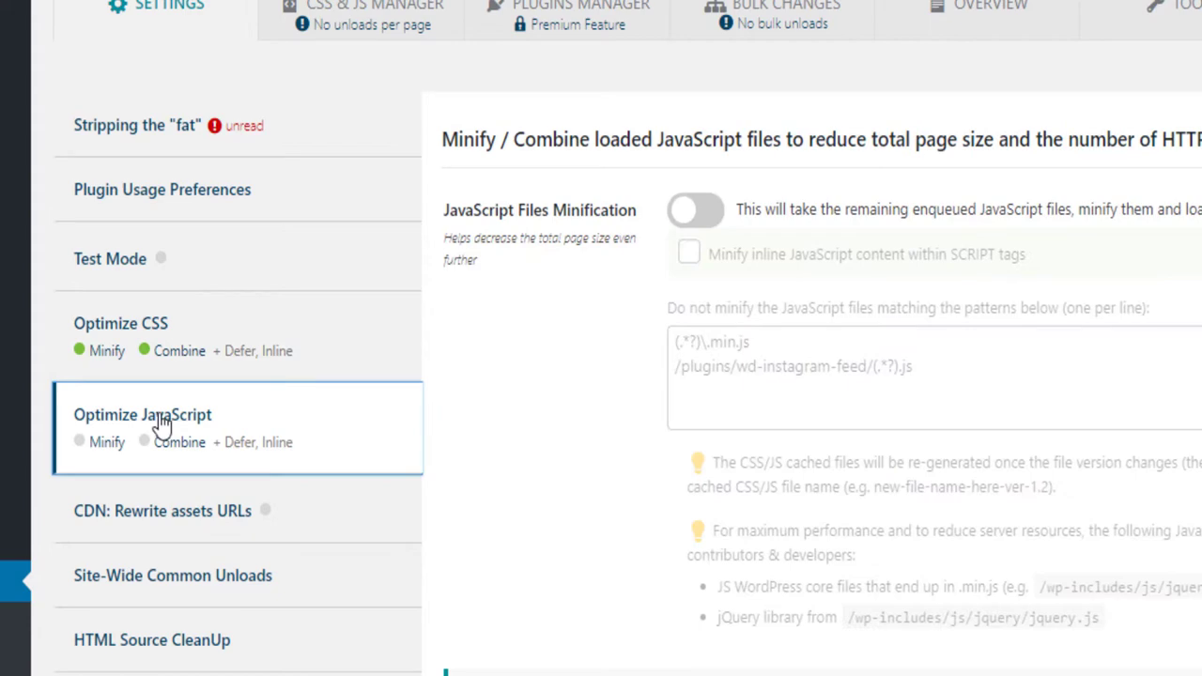
{"action": "left_click", "coordinate": [702, 213]}
{"action": "scroll", "coordinate": [702, 169], "scroll_direction": "down", "scroll_amount": 2}
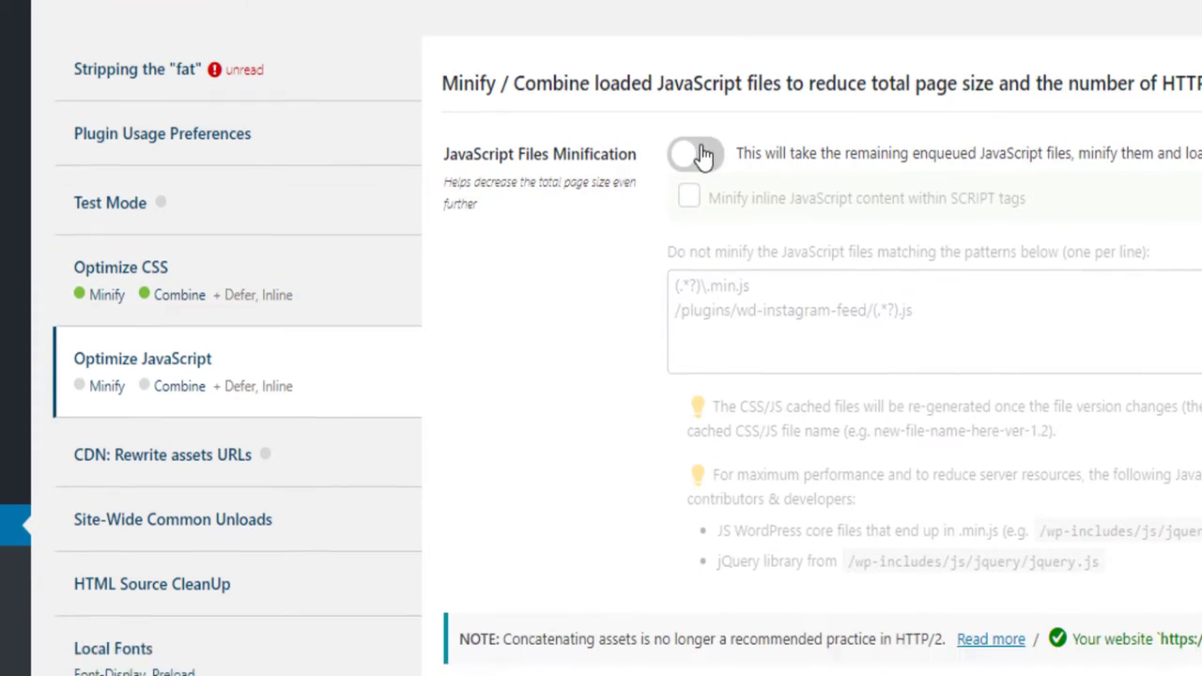
{"action": "left_click", "coordinate": [713, 558]}
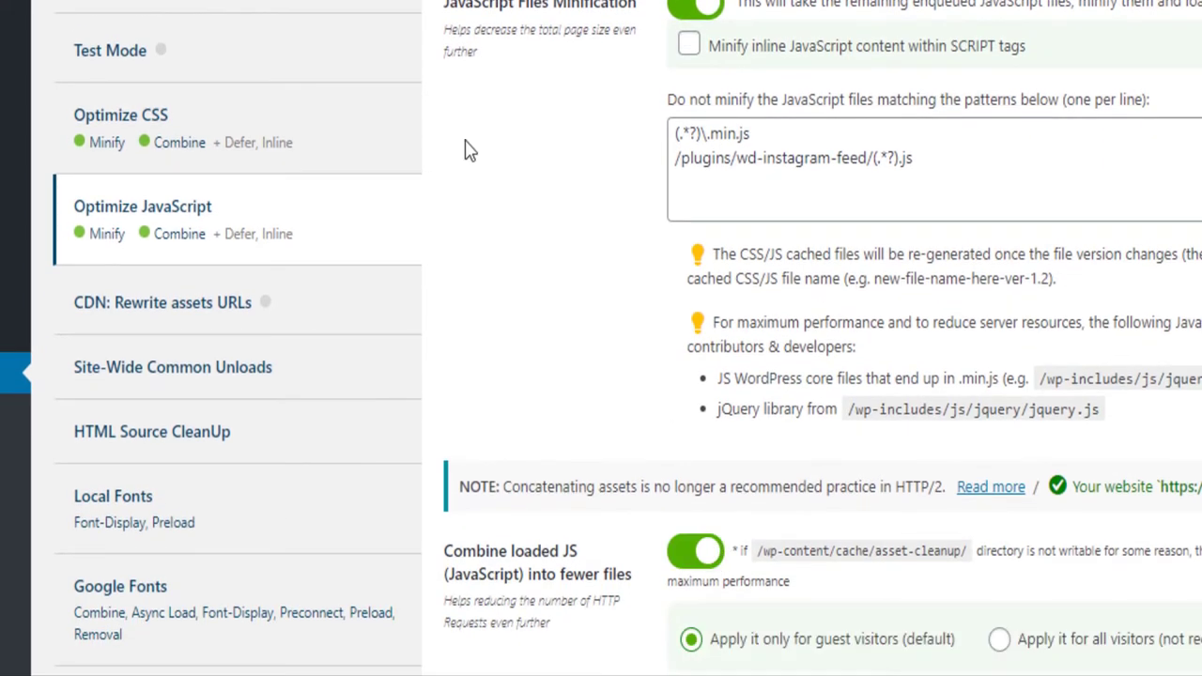
- Read the descriptions of the JavaScript minification and combining options, switching Combine loaded JS off and back on
{"action": "left_click_drag", "start_coordinate": [445, 27], "coordinate": [552, 54]}
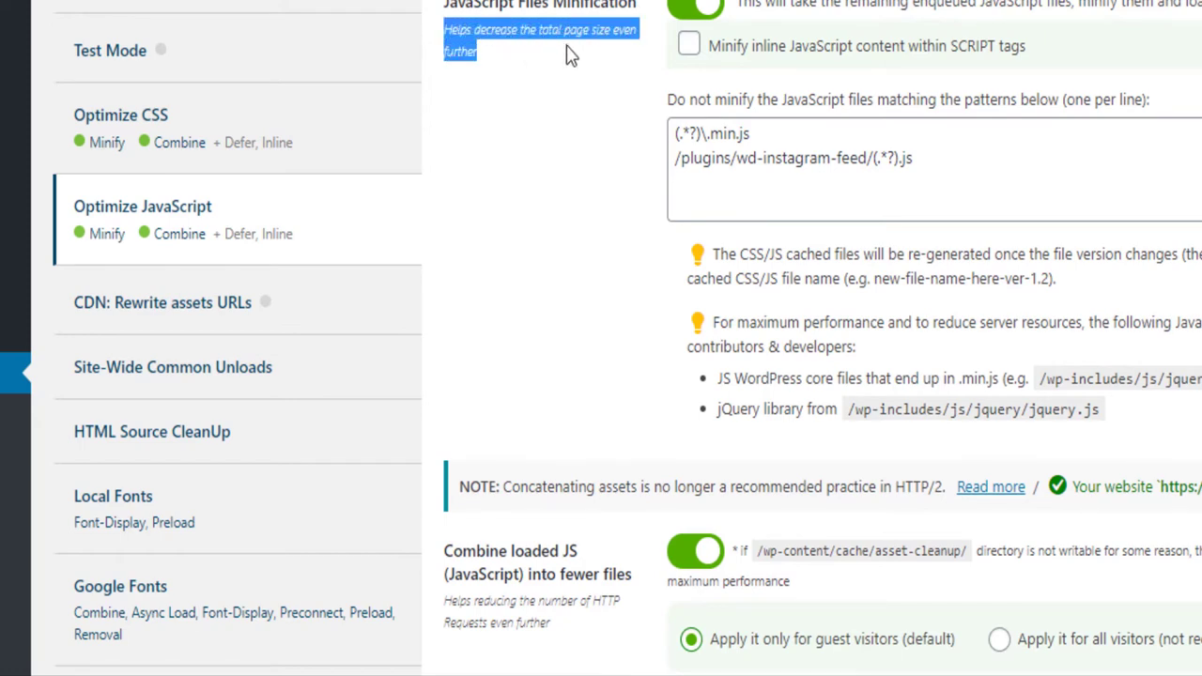
{"action": "scroll", "coordinate": [572, 169], "scroll_direction": "down", "scroll_amount": 5}
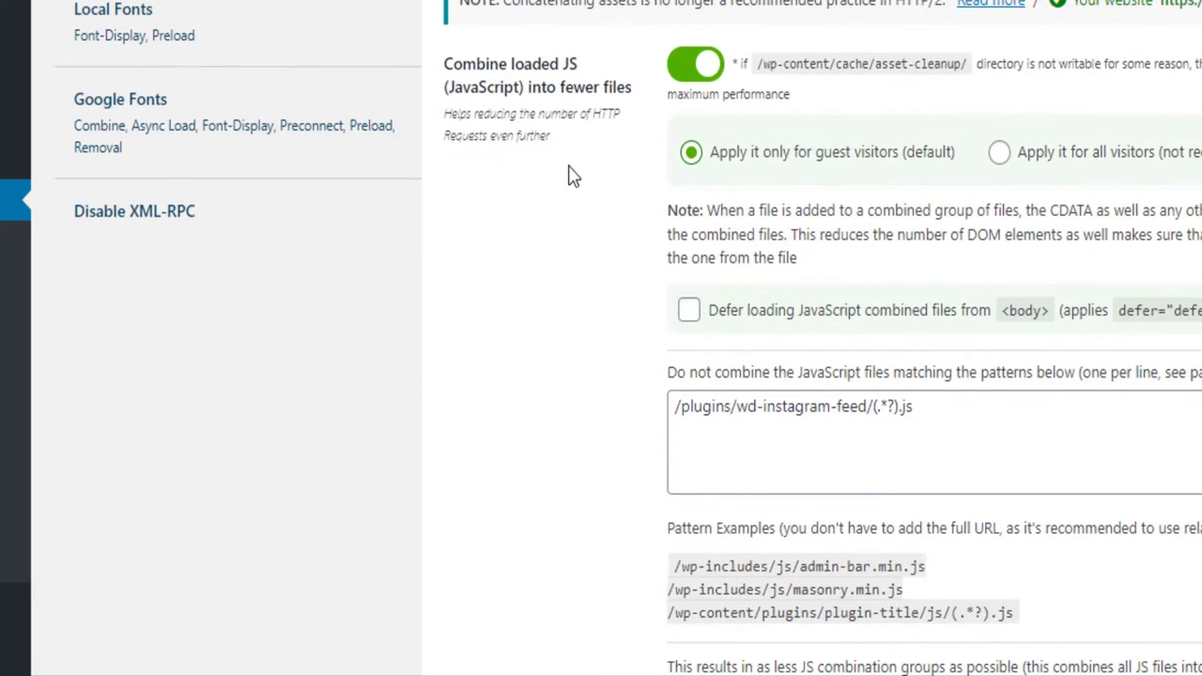
{"action": "left_click_drag", "start_coordinate": [448, 117], "coordinate": [618, 139]}
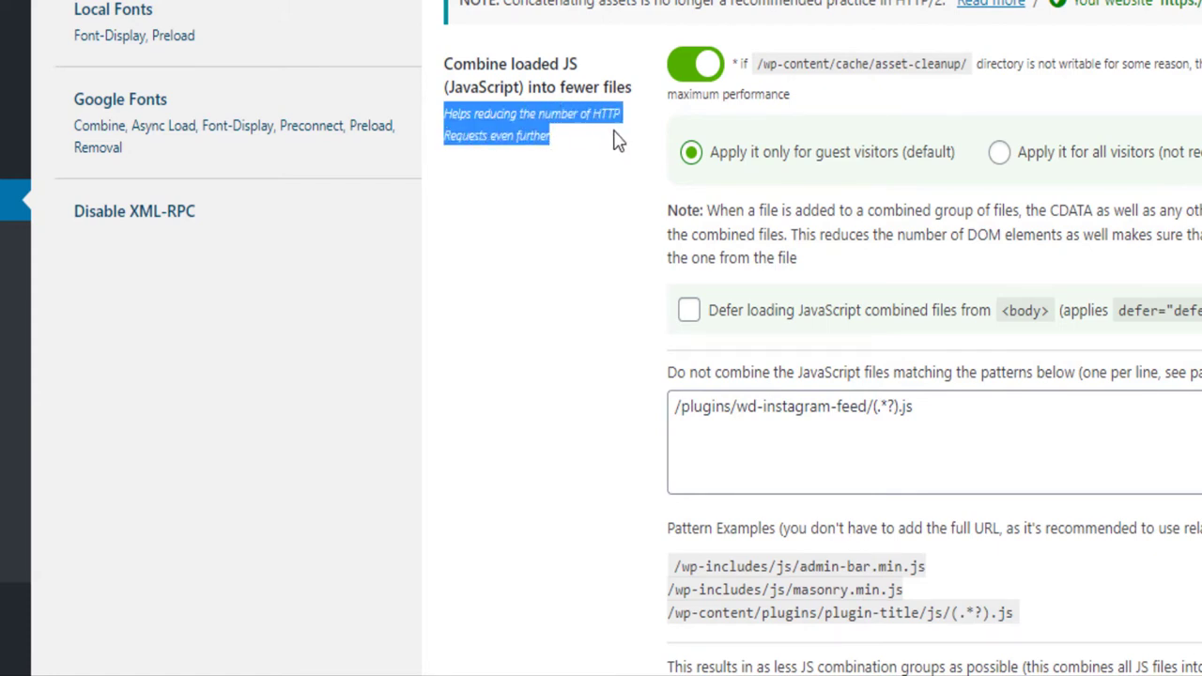
{"action": "left_click", "coordinate": [543, 94]}
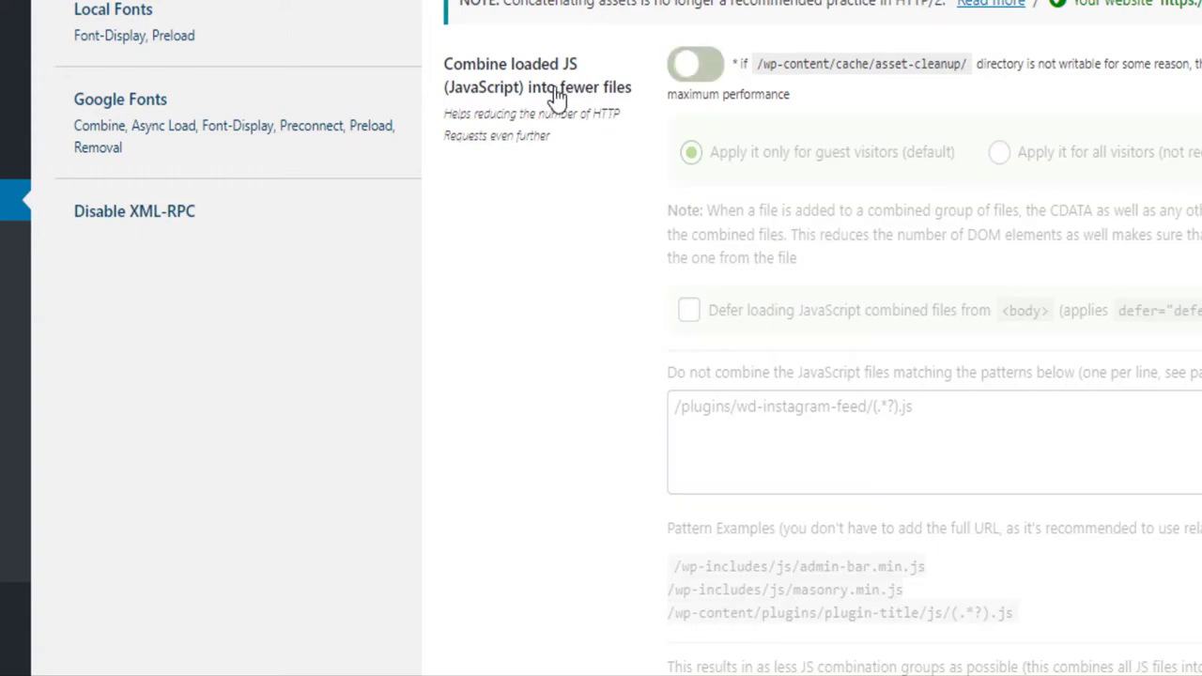
{"action": "left_click", "coordinate": [697, 76]}
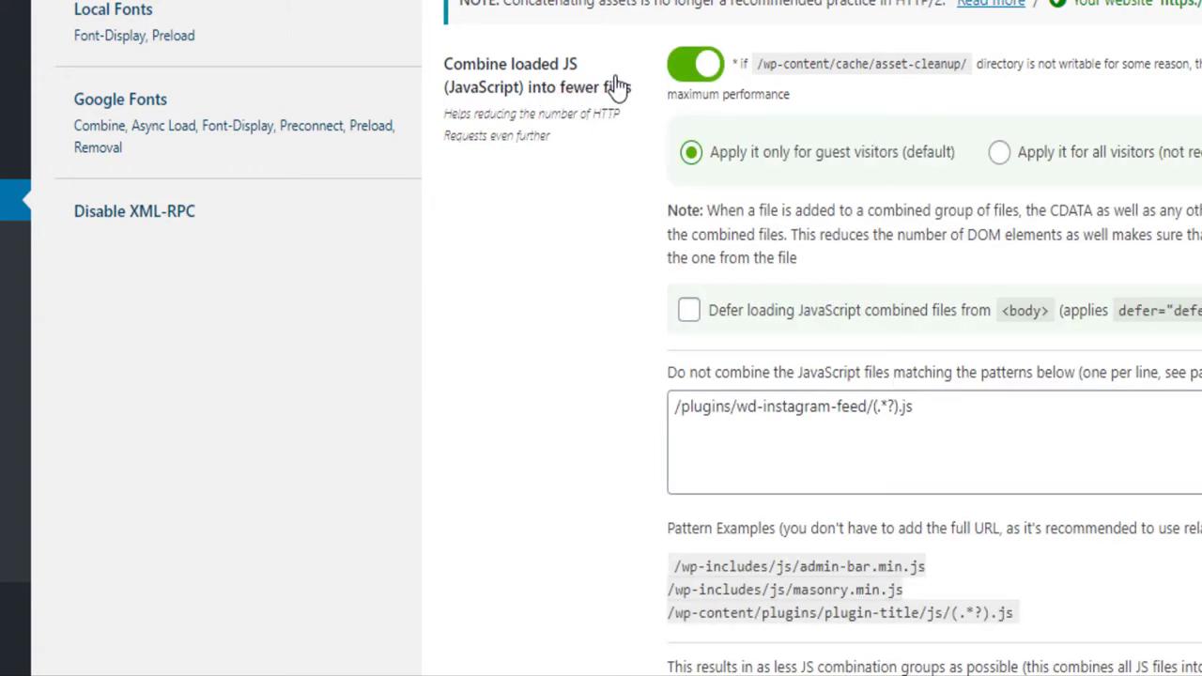
- Save the changed Asset CleanUp settings by updating all settings
{"action": "scroll", "coordinate": [511, 108], "scroll_direction": "up", "scroll_amount": 5}
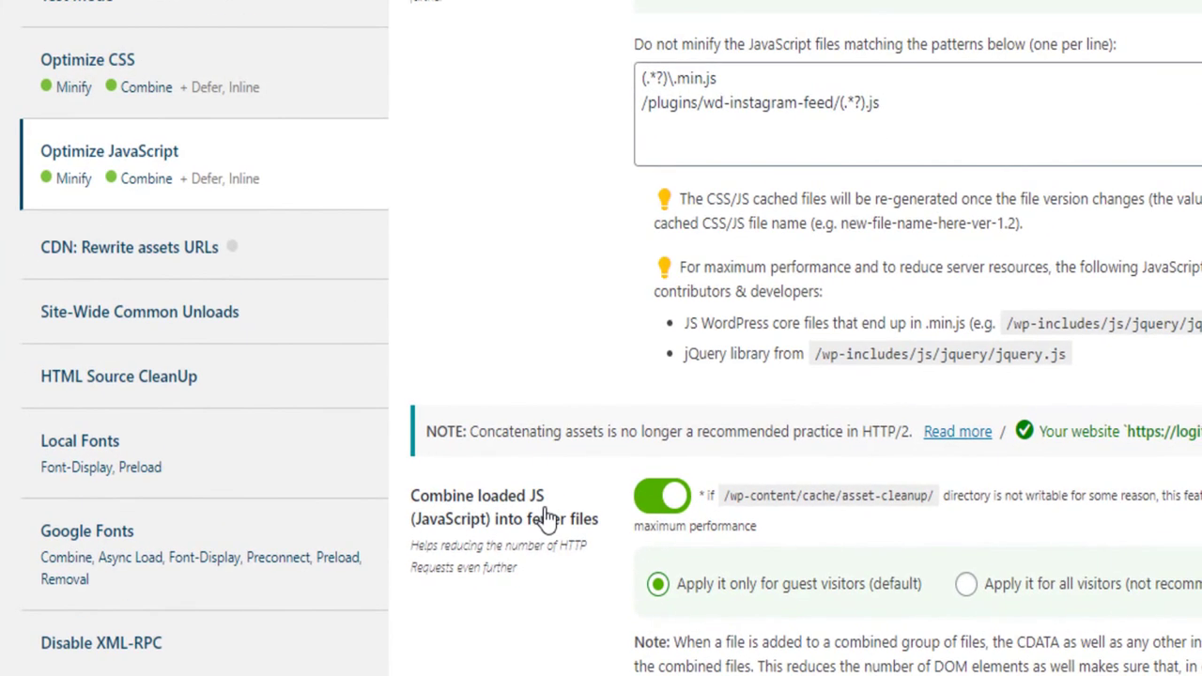
{"action": "scroll", "coordinate": [548, 518], "scroll_direction": "up", "scroll_amount": 3}
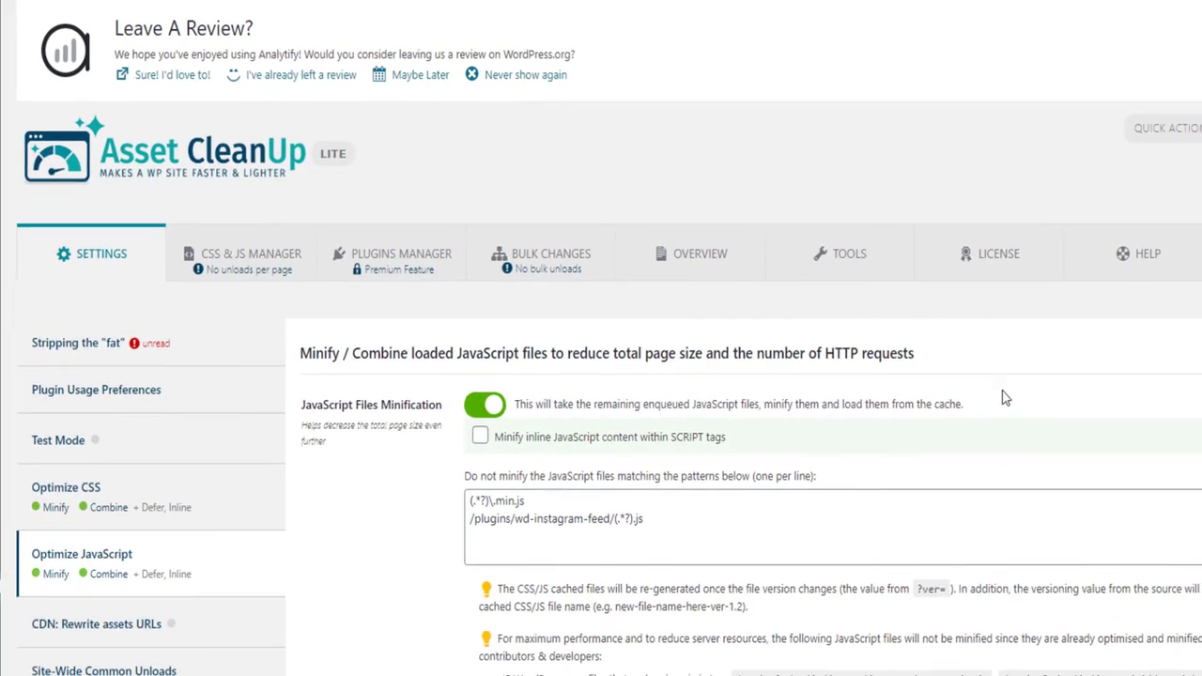
{"action": "mouse_move", "coordinate": [43, 174]}
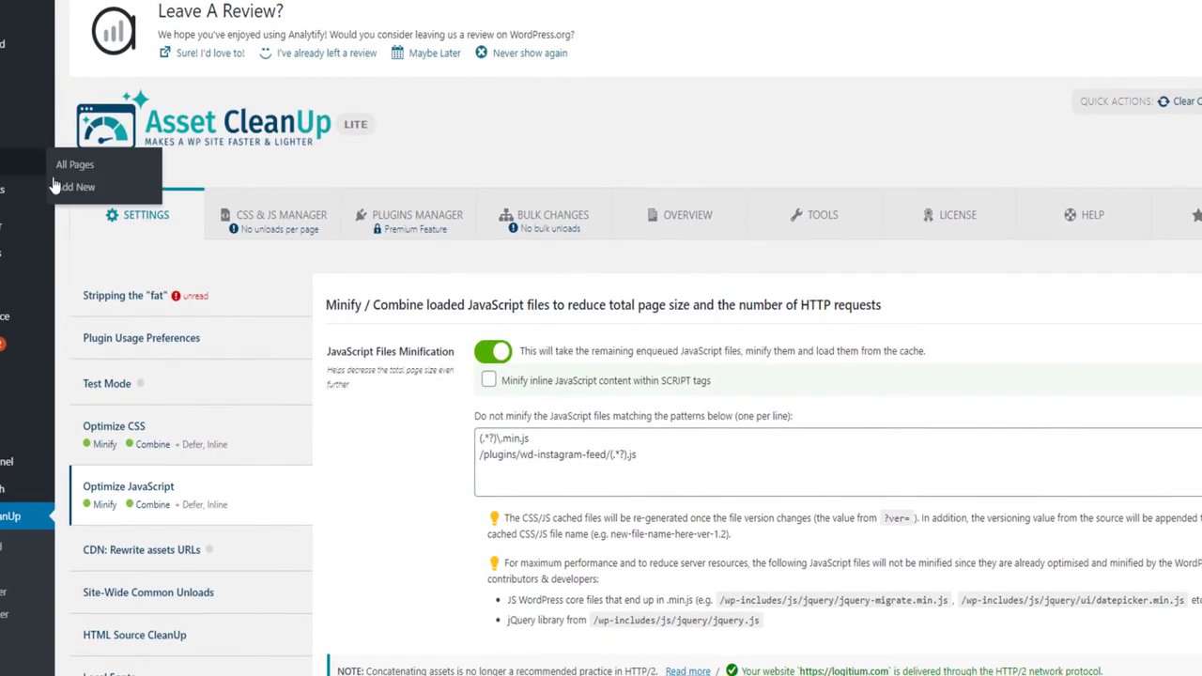
{"action": "scroll", "coordinate": [1054, 354], "scroll_direction": "down", "scroll_amount": 15}
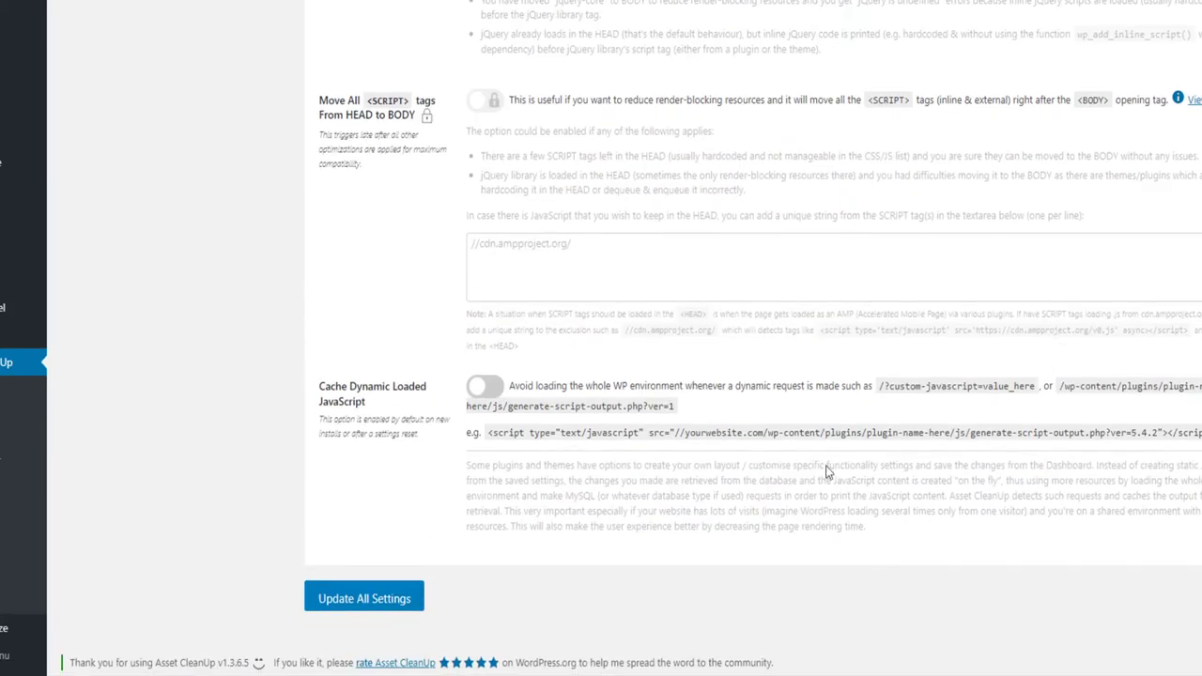
{"action": "left_click", "coordinate": [381, 599]}
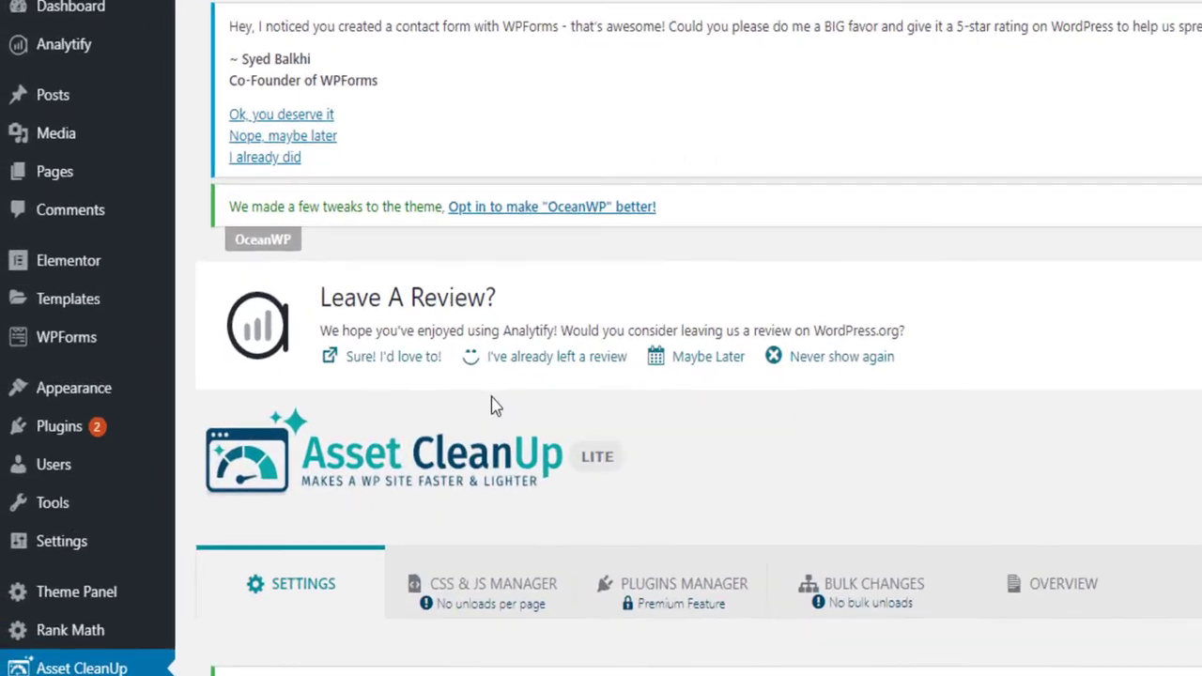
- Open the Home page from the list of all pages for editing in the standard WordPress edit screen
{"action": "mouse_move", "coordinate": [72, 179]}
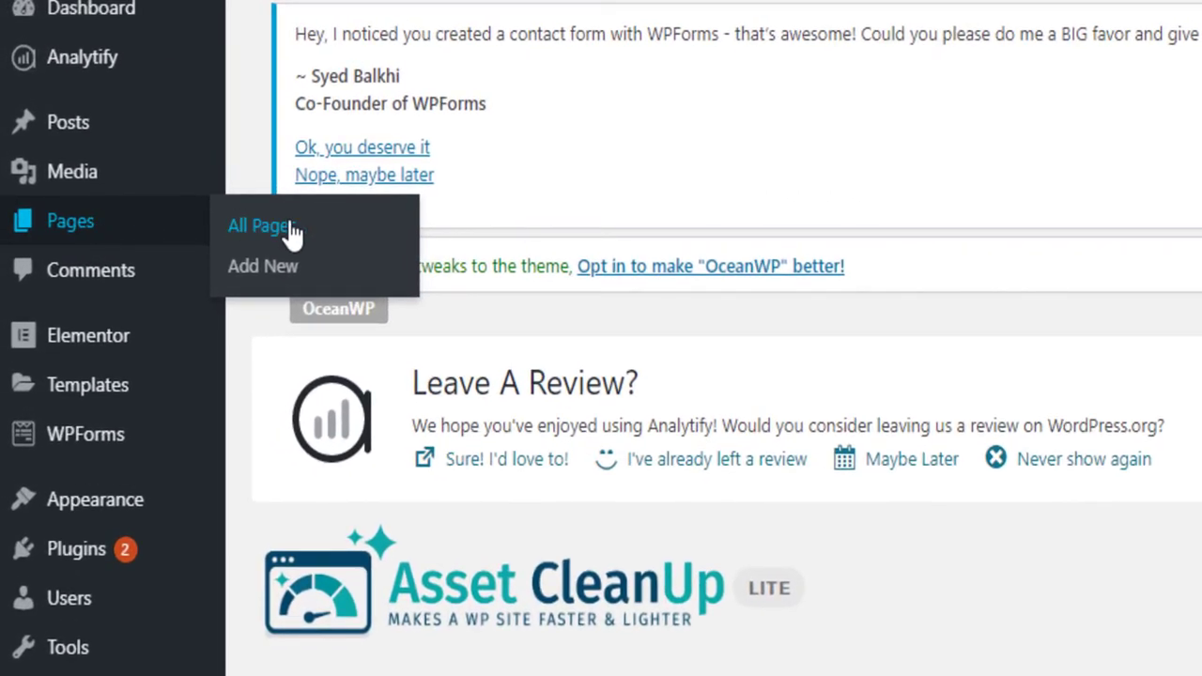
{"action": "left_click", "coordinate": [292, 231]}
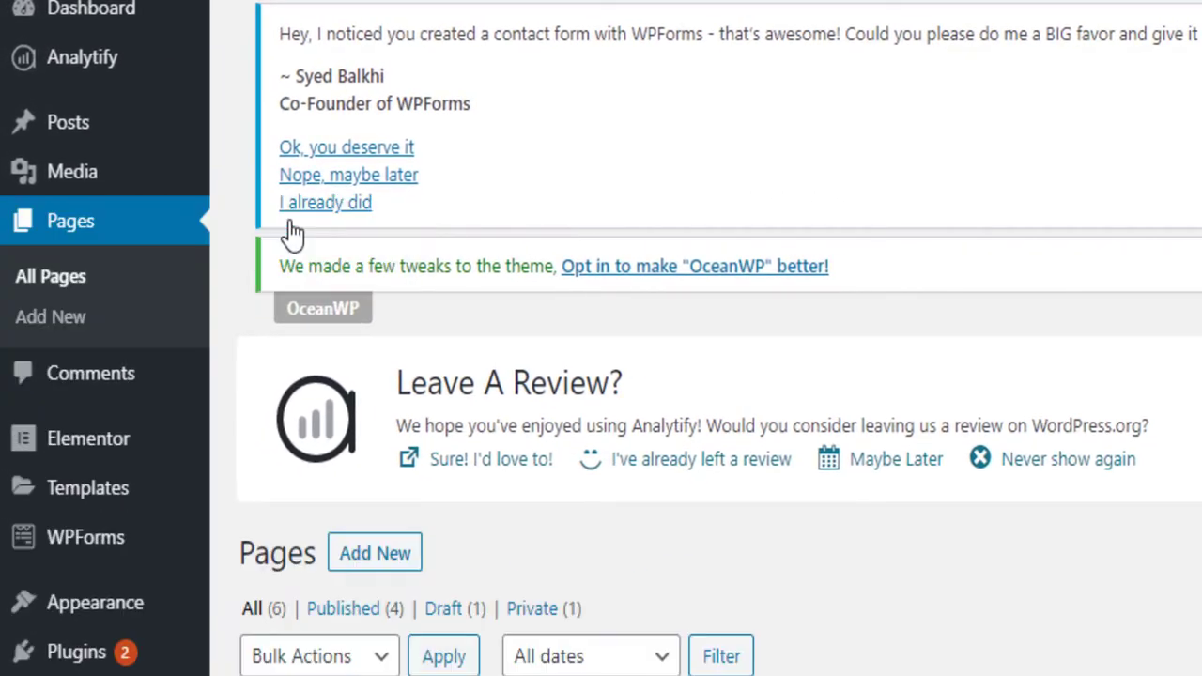
{"action": "scroll", "coordinate": [618, 449], "scroll_direction": "down", "scroll_amount": 3}
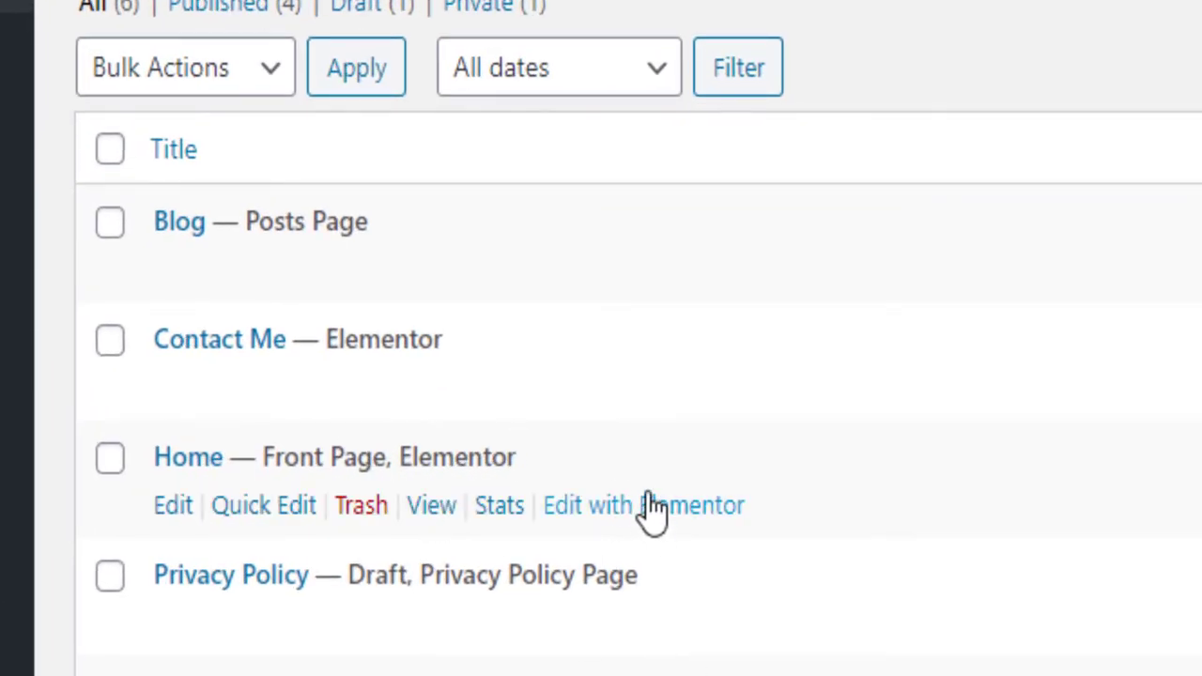
{"action": "left_click", "coordinate": [178, 508]}
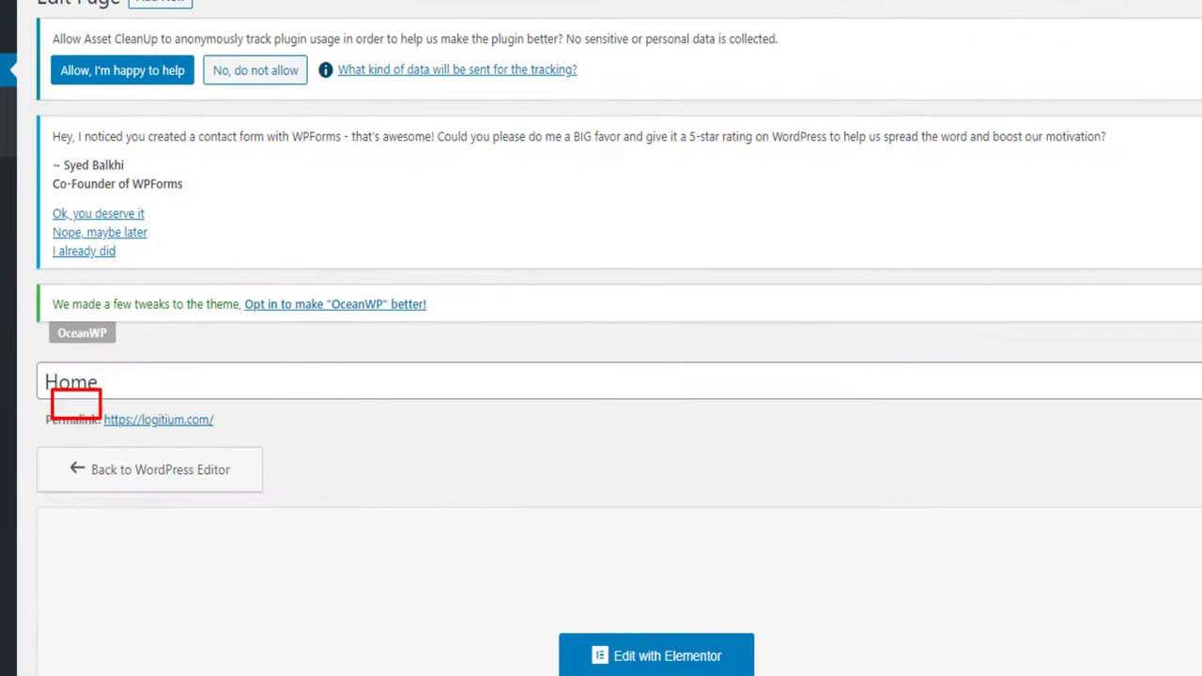
- Locate the Asset CleanUp: CSS & JavaScript Manager section on the Home page's edit screen
{"action": "scroll", "coordinate": [1153, 354], "scroll_direction": "down", "scroll_amount": 5}
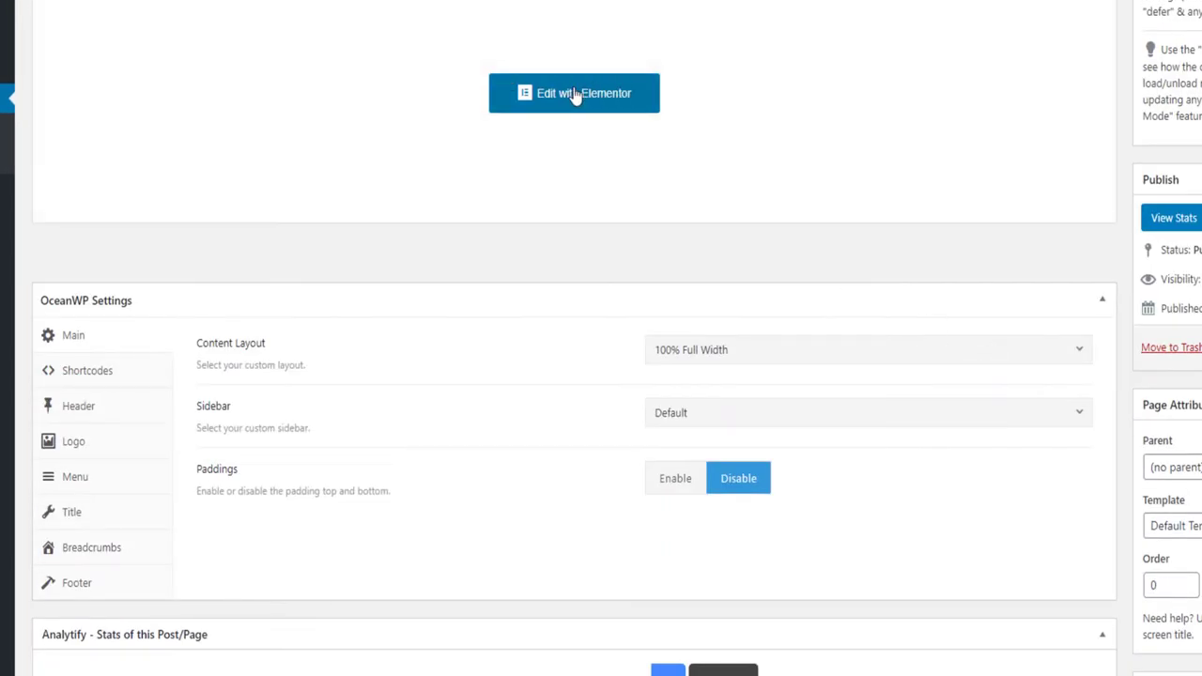
{"action": "scroll", "coordinate": [590, 139], "scroll_direction": "down", "scroll_amount": 2}
{"action": "scroll", "coordinate": [589, 139], "scroll_direction": "down", "scroll_amount": 4}
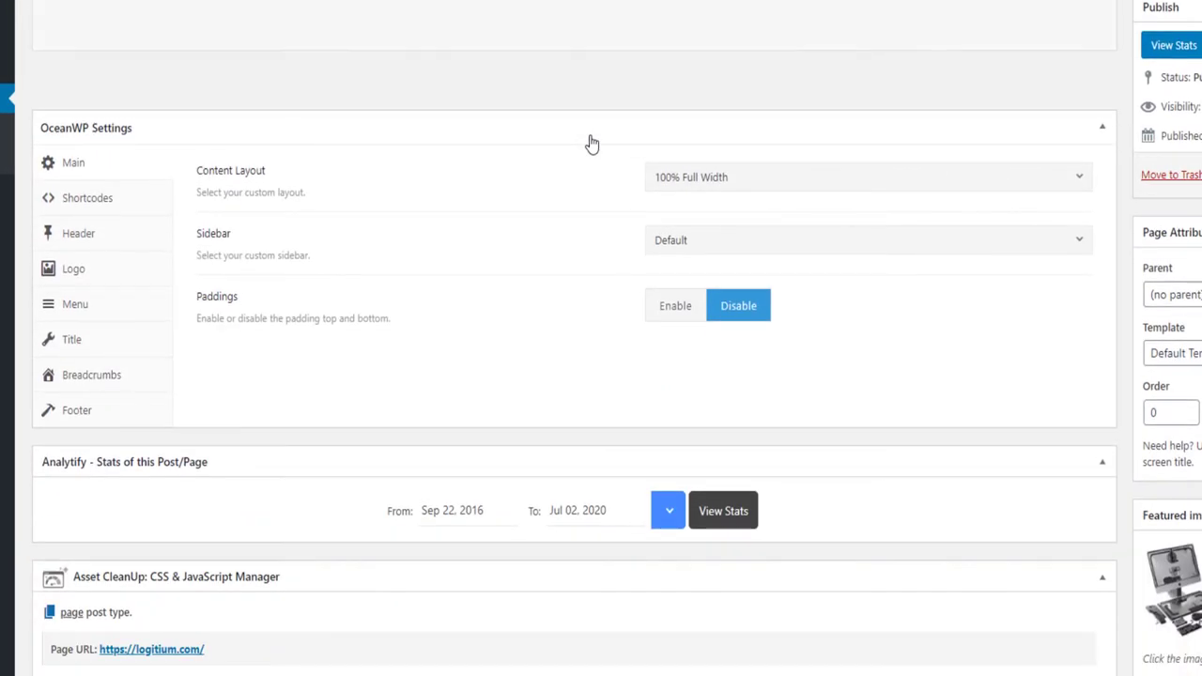
{"action": "scroll", "coordinate": [589, 142], "scroll_direction": "down", "scroll_amount": 3}
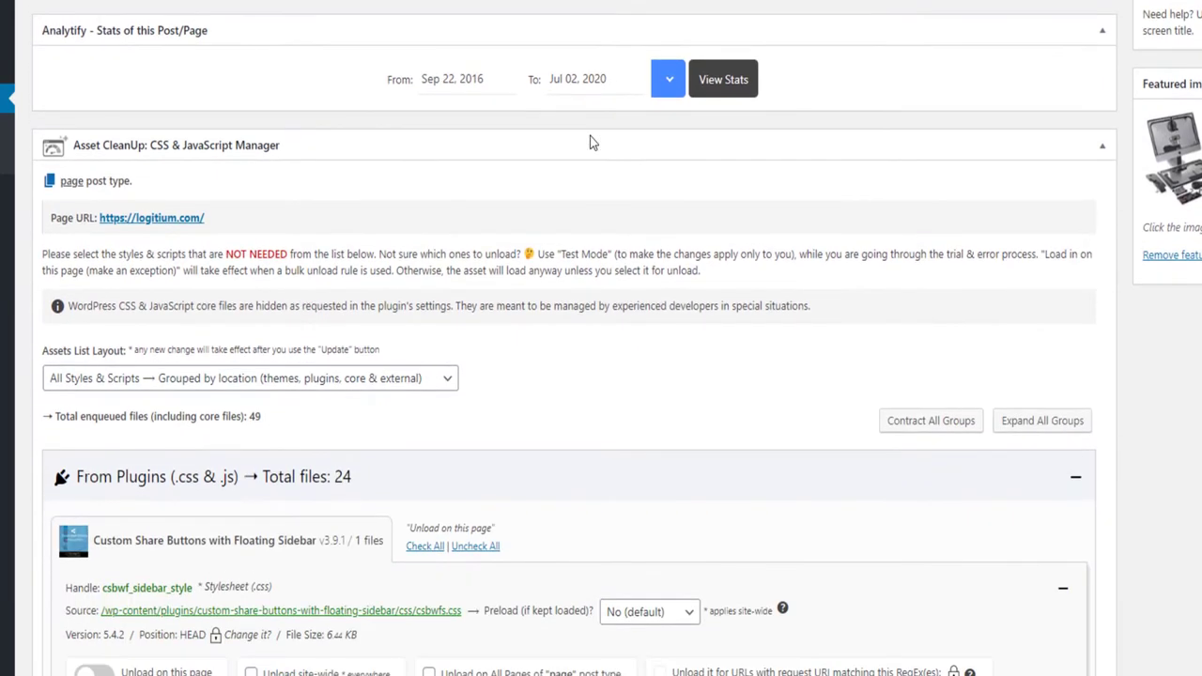
{"action": "scroll", "coordinate": [245, 11], "scroll_direction": "up", "scroll_amount": 1}
{"action": "scroll", "coordinate": [244, 11], "scroll_direction": "up", "scroll_amount": 1}
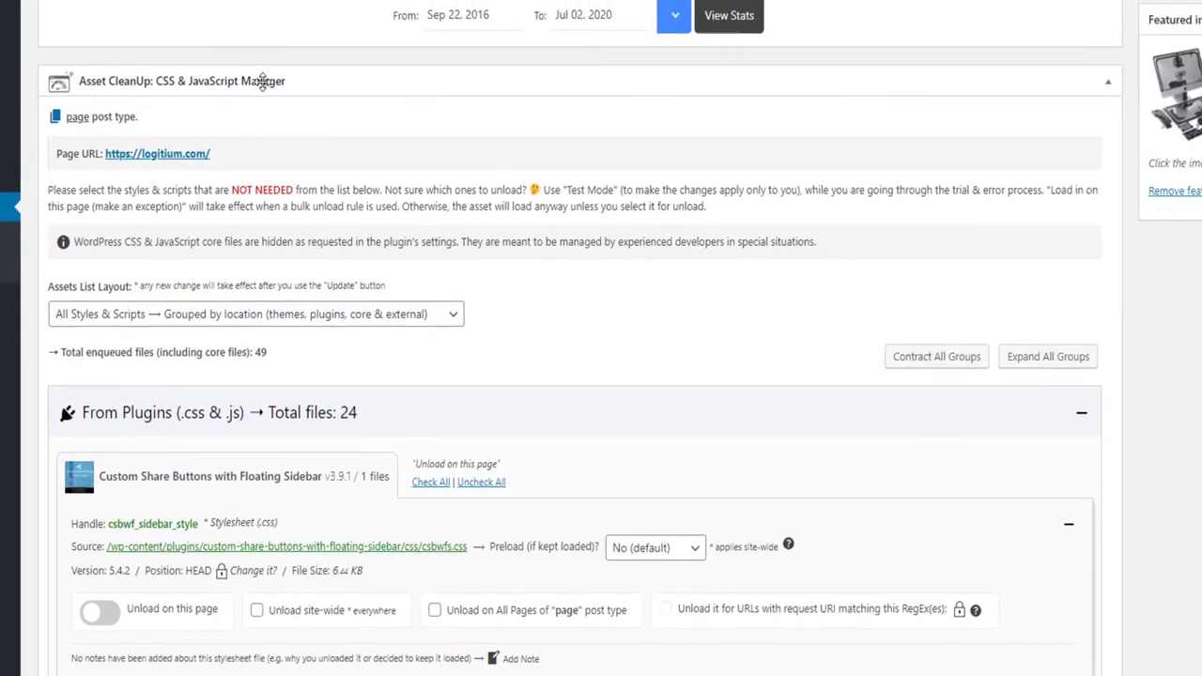
- Collapse the Asset CleanUp: CSS & JavaScript Manager section and expand it again
{"action": "left_click", "coordinate": [1108, 82]}
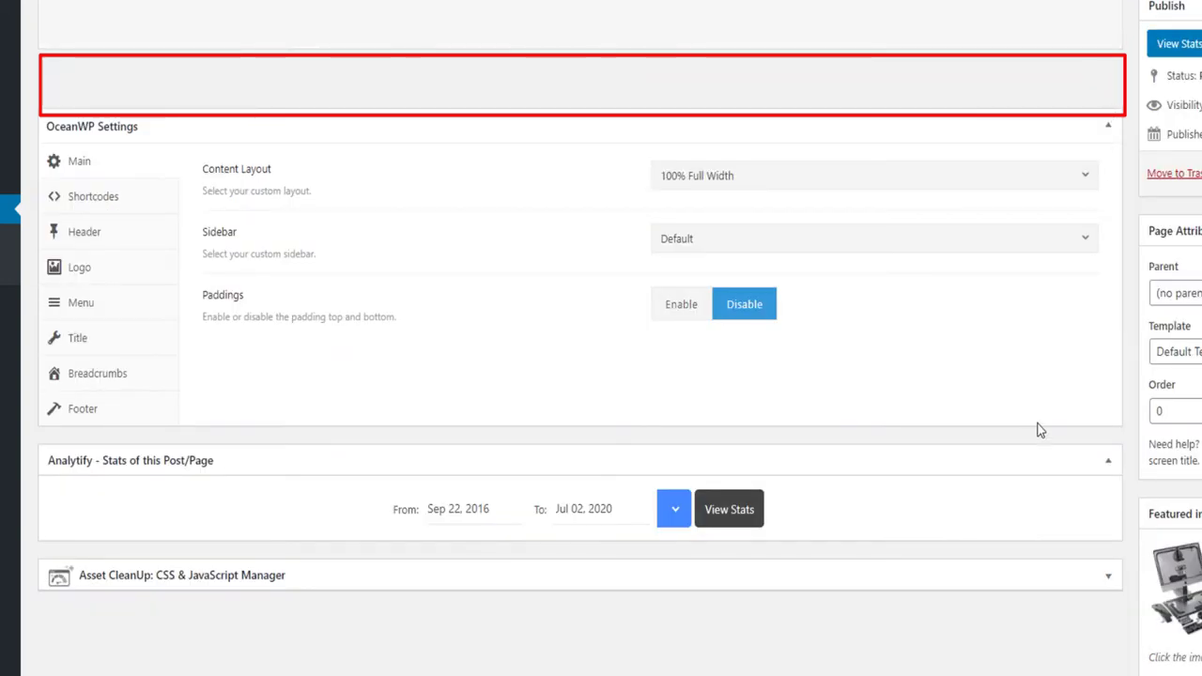
{"action": "left_click", "coordinate": [1108, 573]}
{"action": "left_click", "coordinate": [1108, 573]}
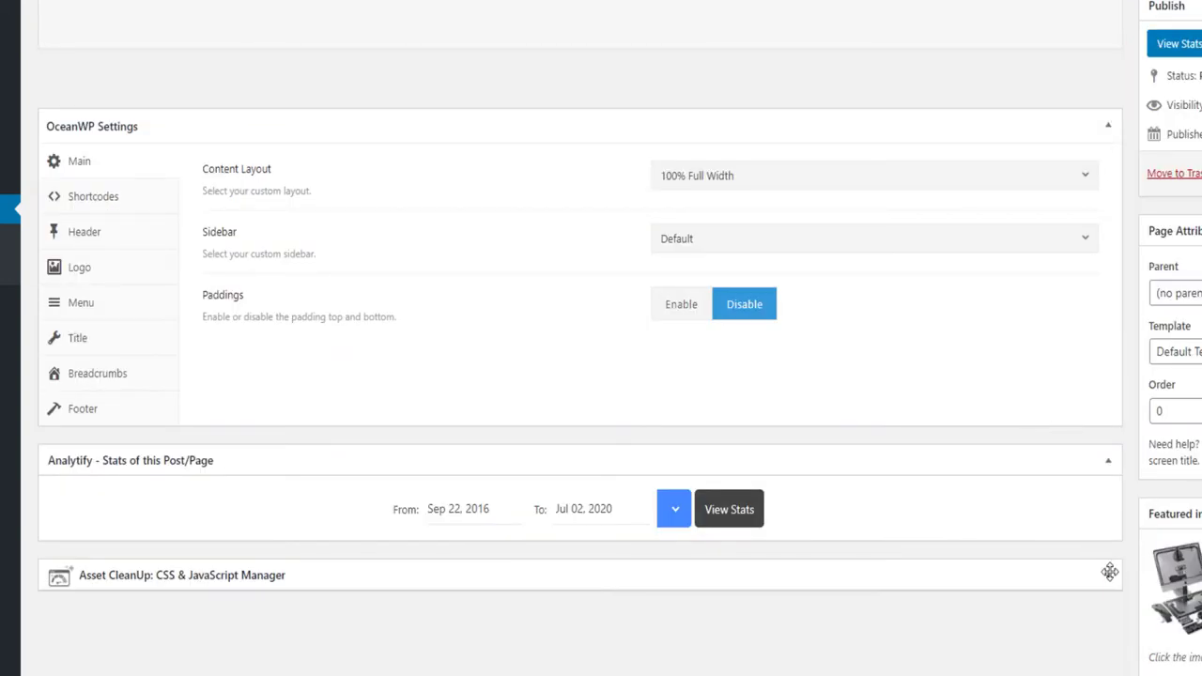
{"action": "left_click", "coordinate": [1110, 572]}
- Examine the Home page's plugin stylesheets and scripts and their unload options in the CSS & JavaScript Manager
{"action": "scroll", "coordinate": [303, 244], "scroll_direction": "down", "scroll_amount": 5}
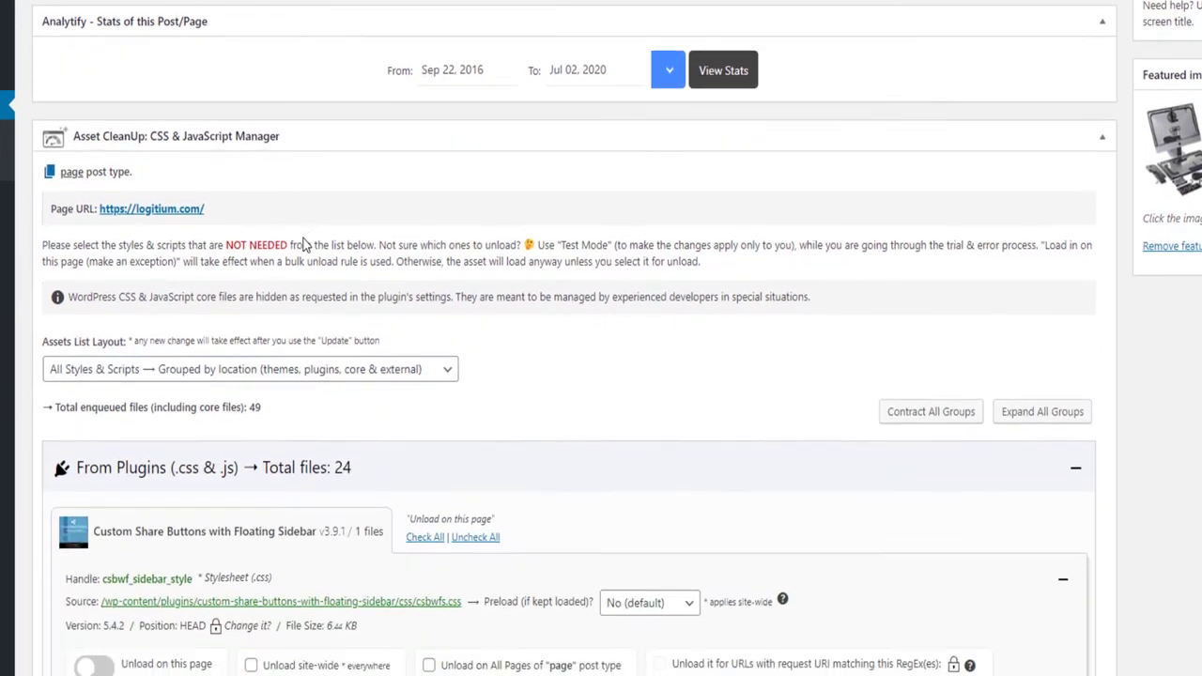
{"action": "scroll", "coordinate": [174, 132], "scroll_direction": "down", "scroll_amount": 1}
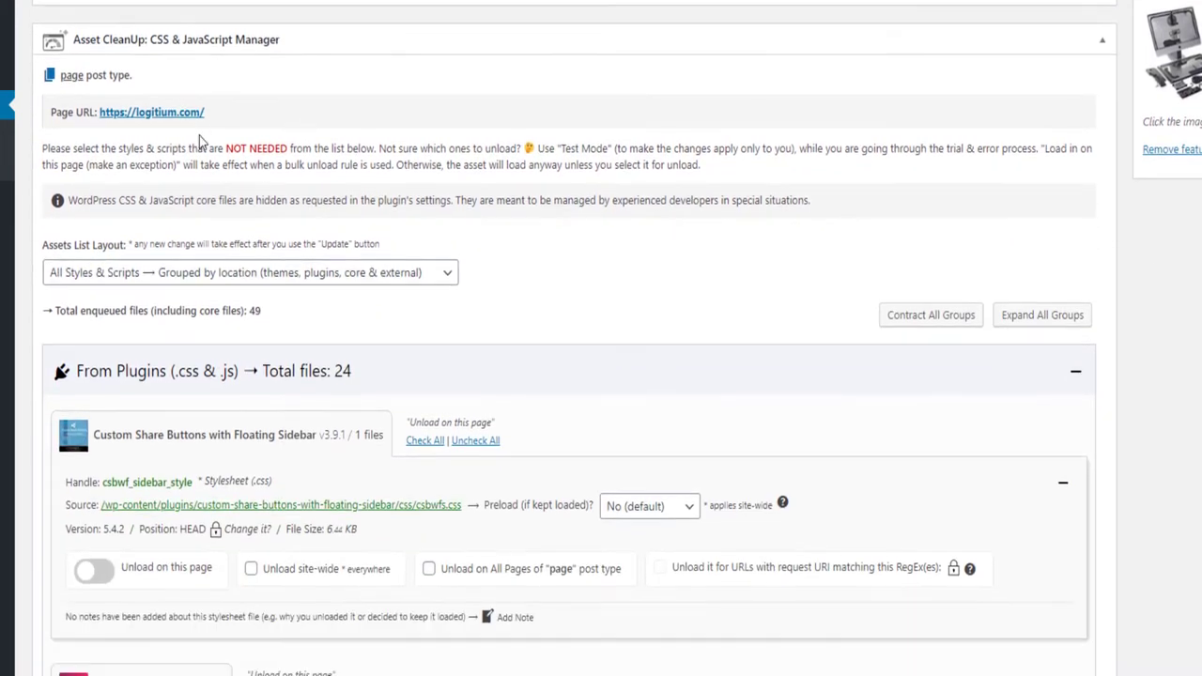
{"action": "scroll", "coordinate": [198, 141], "scroll_direction": "down", "scroll_amount": 2}
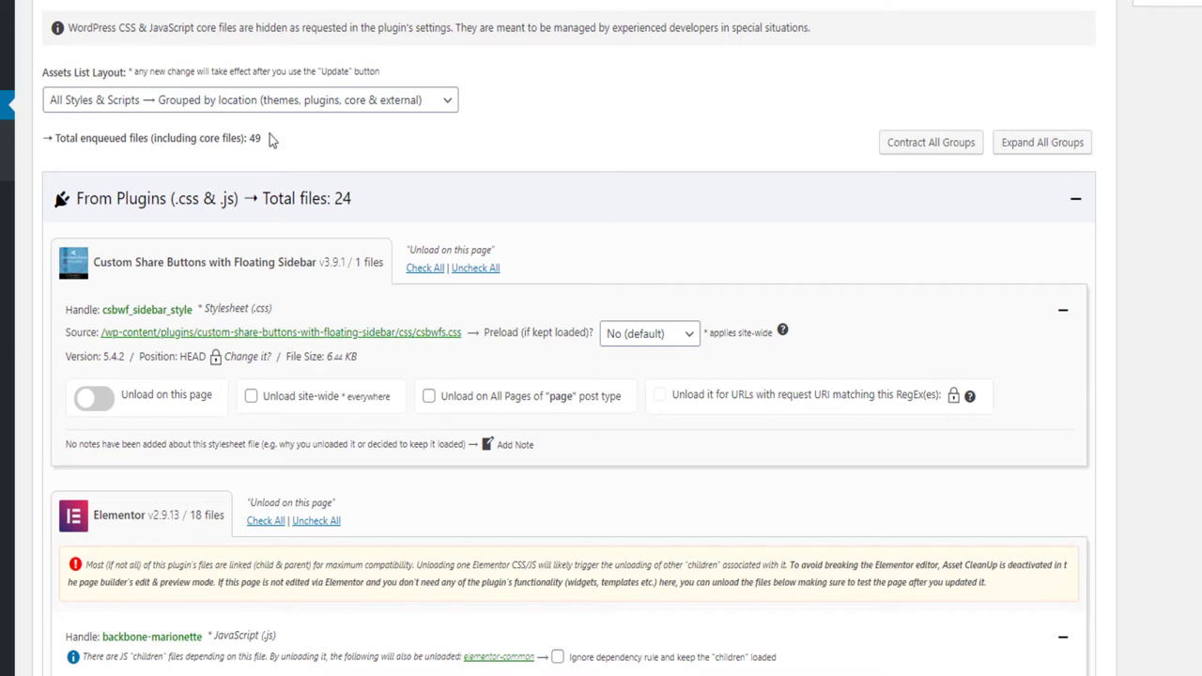
{"action": "scroll", "coordinate": [273, 139], "scroll_direction": "up", "scroll_amount": 1}
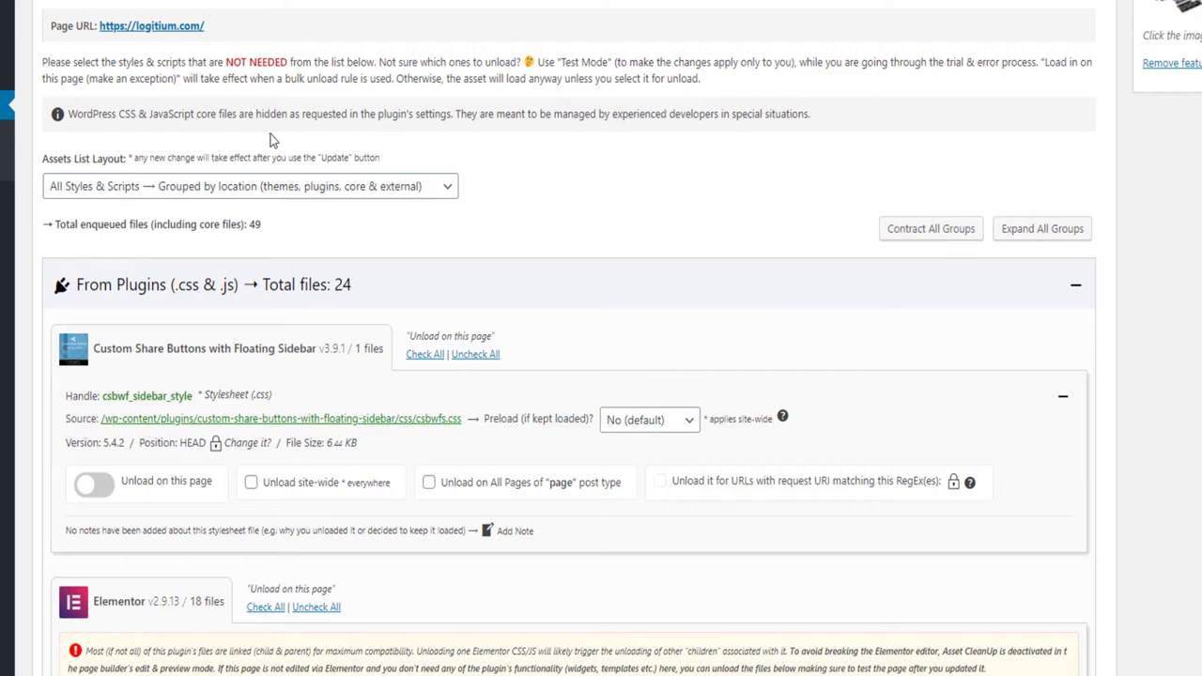
{"action": "scroll", "coordinate": [272, 139], "scroll_direction": "down", "scroll_amount": 6}
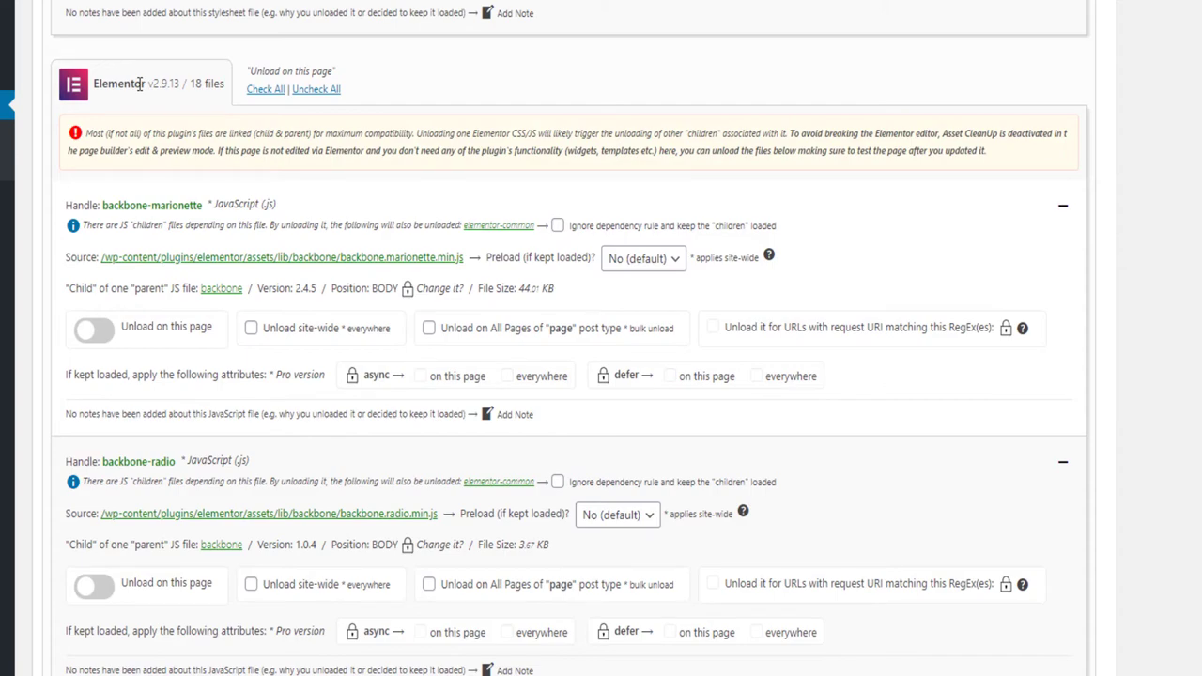
{"action": "scroll", "coordinate": [141, 84], "scroll_direction": "down", "scroll_amount": 5}
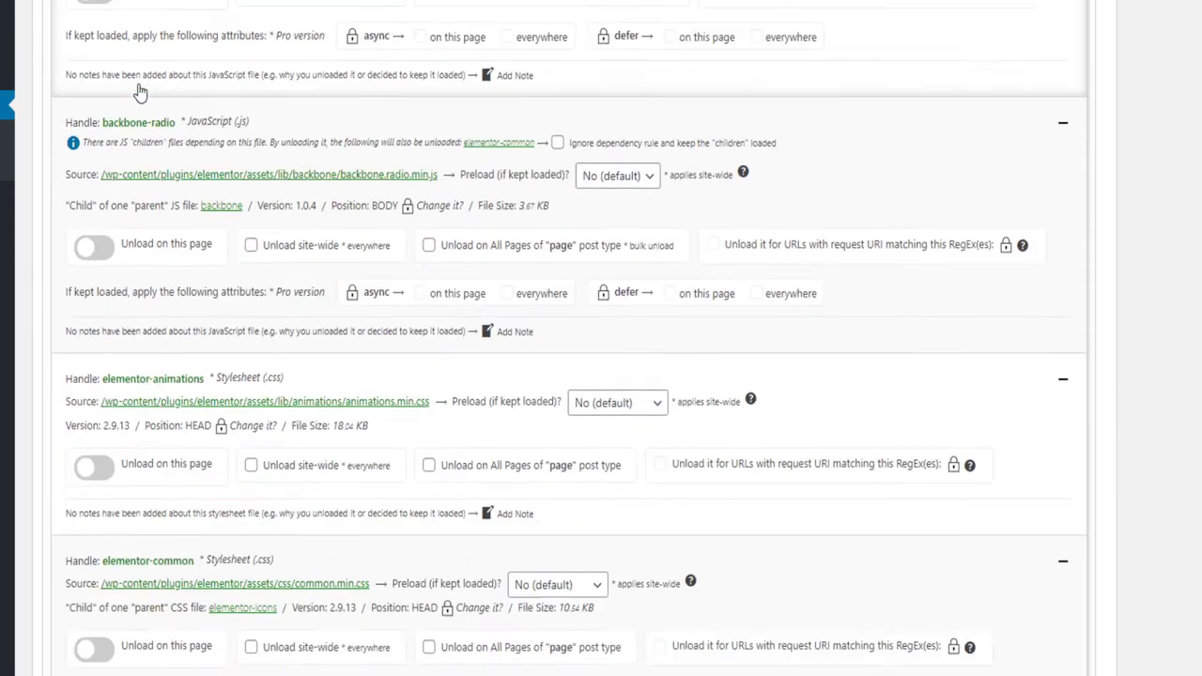
{"action": "scroll", "coordinate": [141, 91], "scroll_direction": "down", "scroll_amount": 5}
{"action": "scroll", "coordinate": [140, 91], "scroll_direction": "up", "scroll_amount": 9}
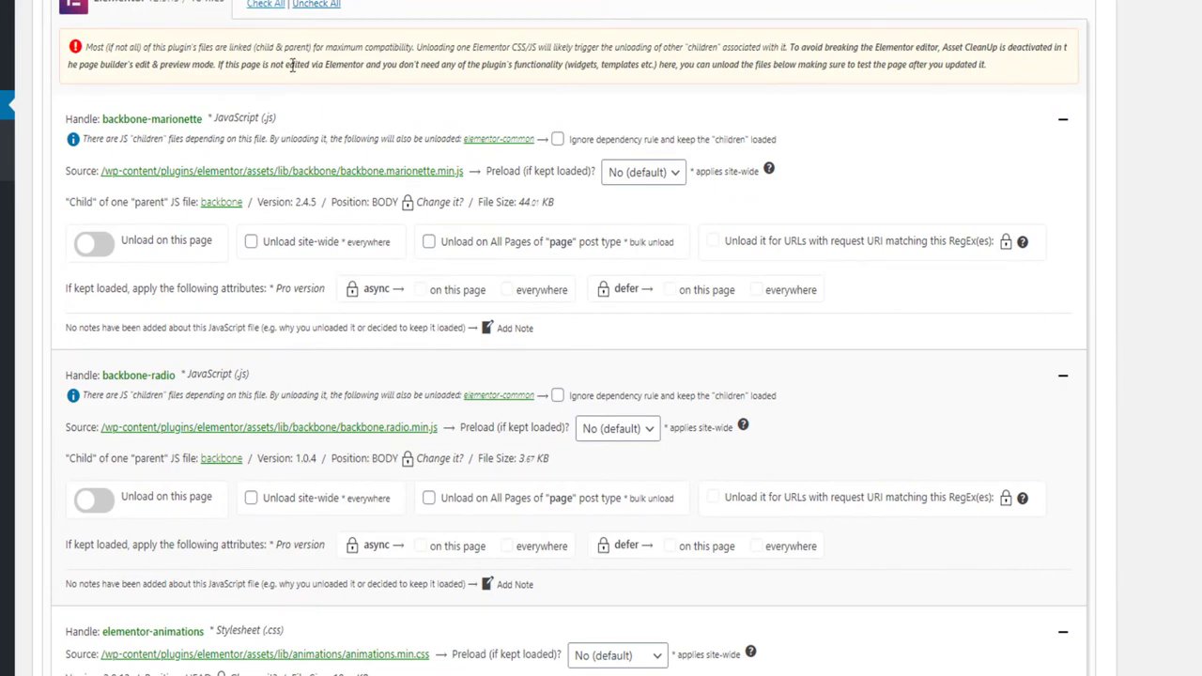
{"action": "scroll", "coordinate": [208, 134], "scroll_direction": "down", "scroll_amount": 1}
{"action": "scroll", "coordinate": [209, 134], "scroll_direction": "down", "scroll_amount": 6}
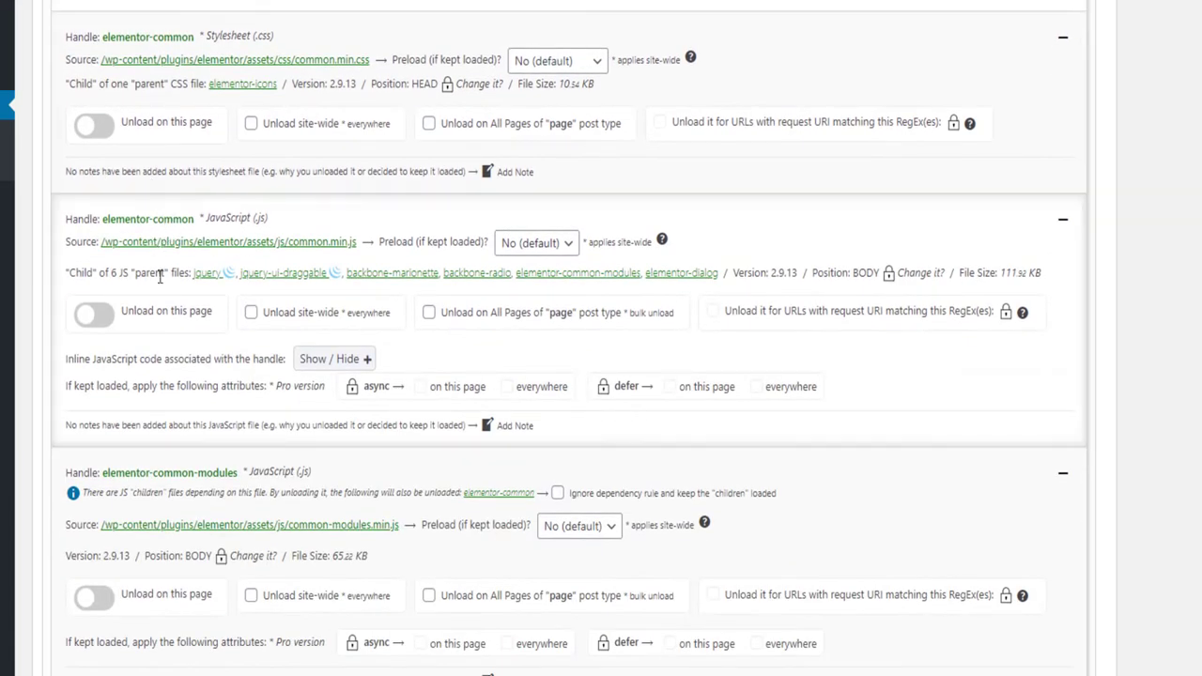
{"action": "scroll", "coordinate": [171, 358], "scroll_direction": "down", "scroll_amount": 4}
{"action": "scroll", "coordinate": [110, 169], "scroll_direction": "down", "scroll_amount": 7}
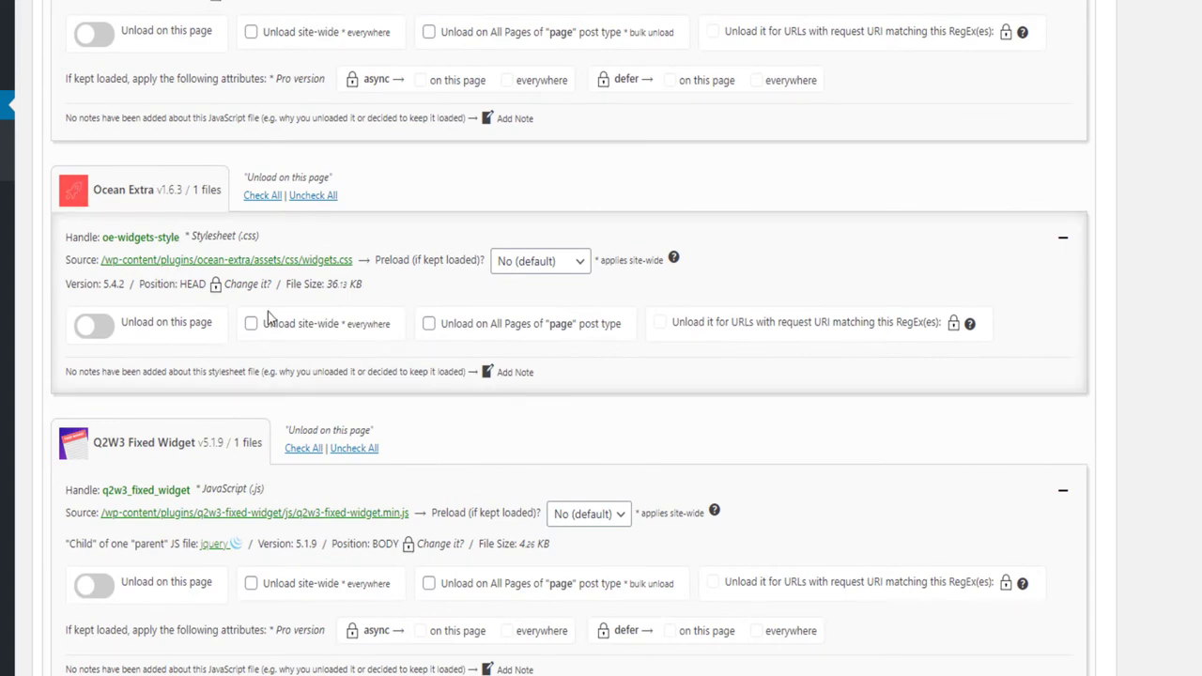
- Unload the Q2W3 Fixed Widget script and the WPForms Lite wpforms-admin-bar stylesheet on this page only
{"action": "scroll", "coordinate": [268, 311], "scroll_direction": "down", "scroll_amount": 3}
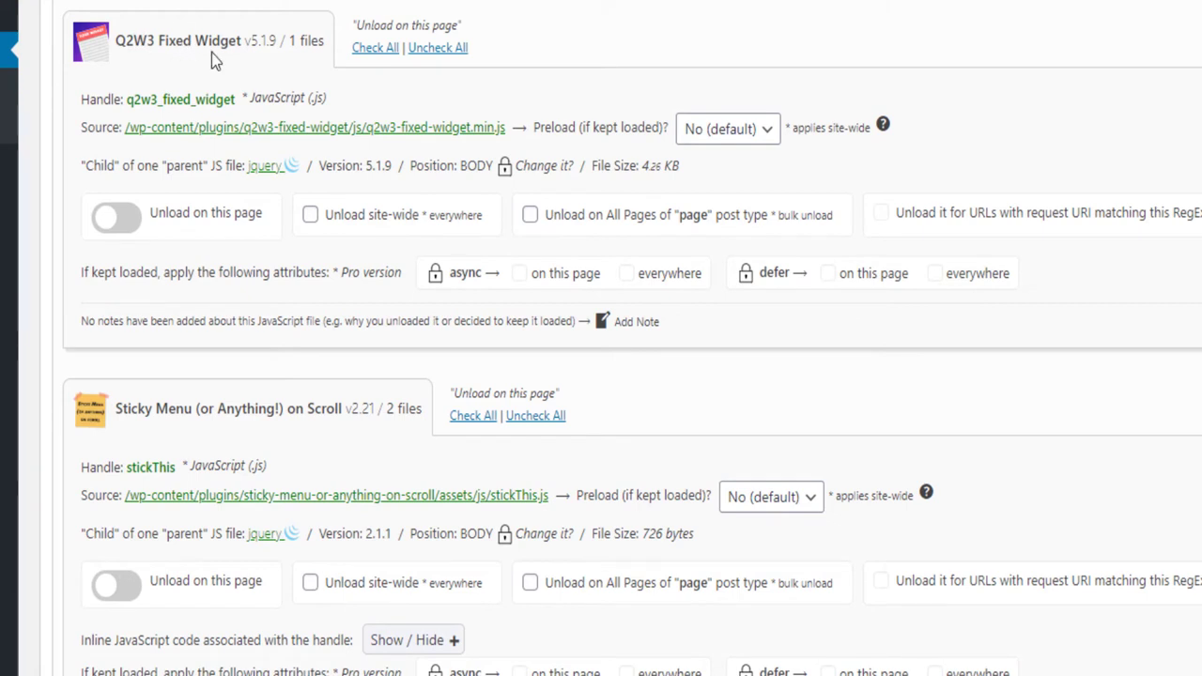
{"action": "left_click", "coordinate": [122, 220]}
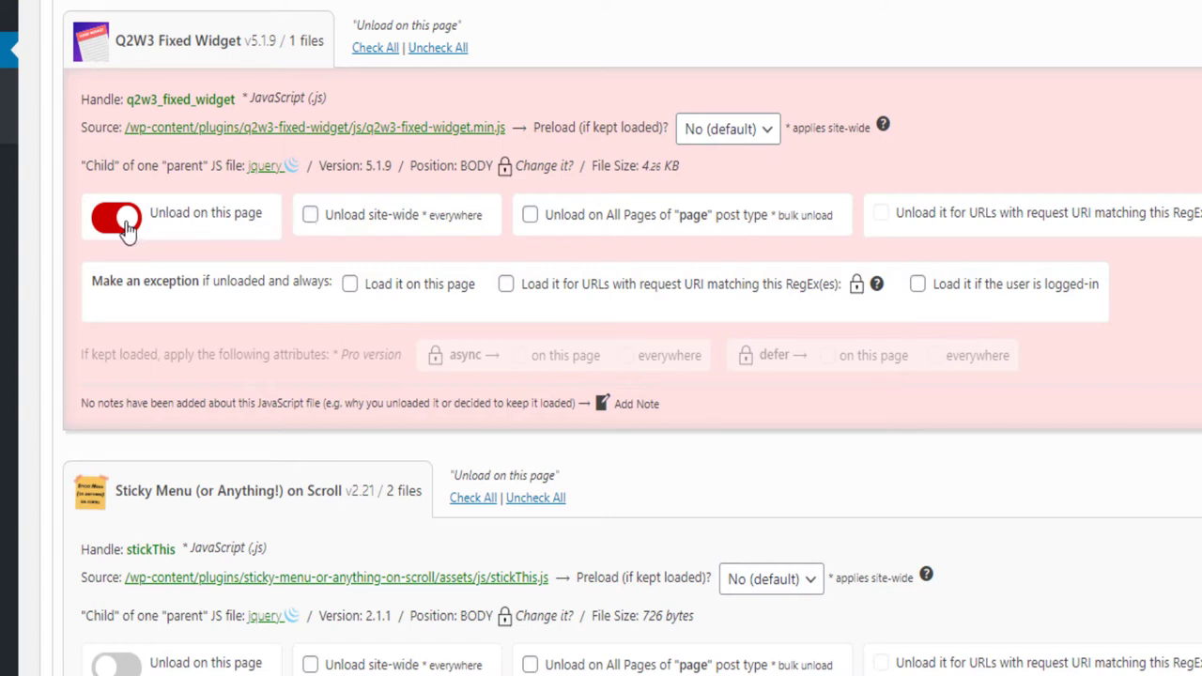
{"action": "scroll", "coordinate": [150, 229], "scroll_direction": "down", "scroll_amount": 5}
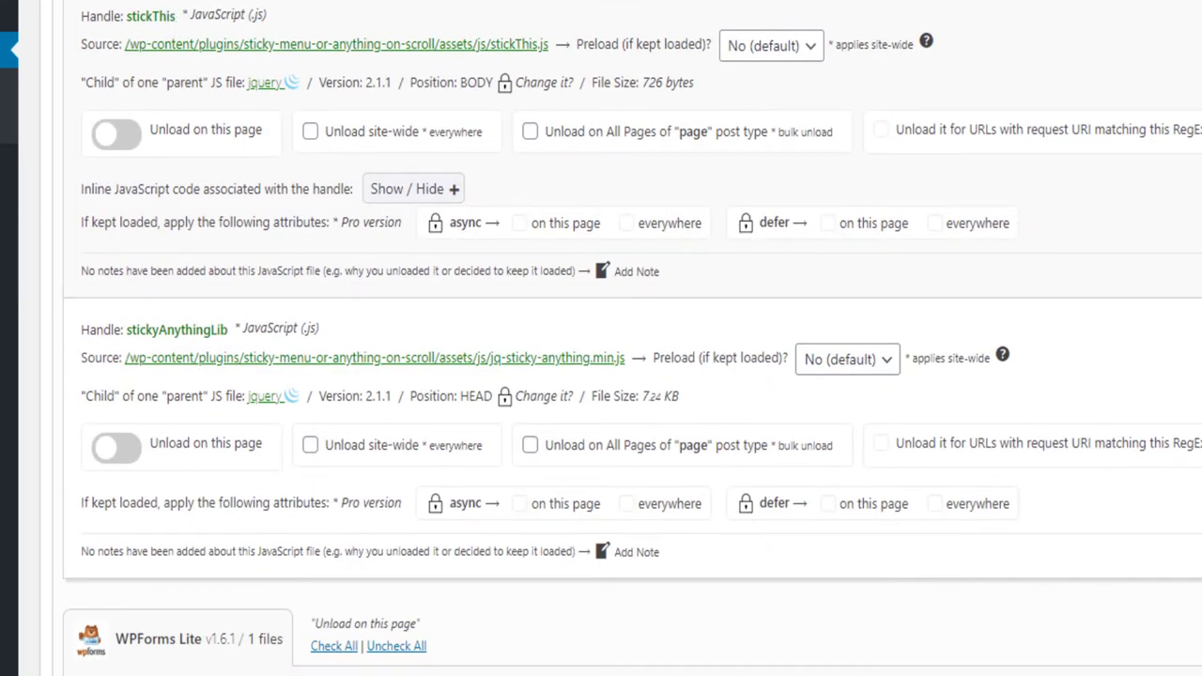
{"action": "scroll", "coordinate": [125, 125], "scroll_direction": "down", "scroll_amount": 5}
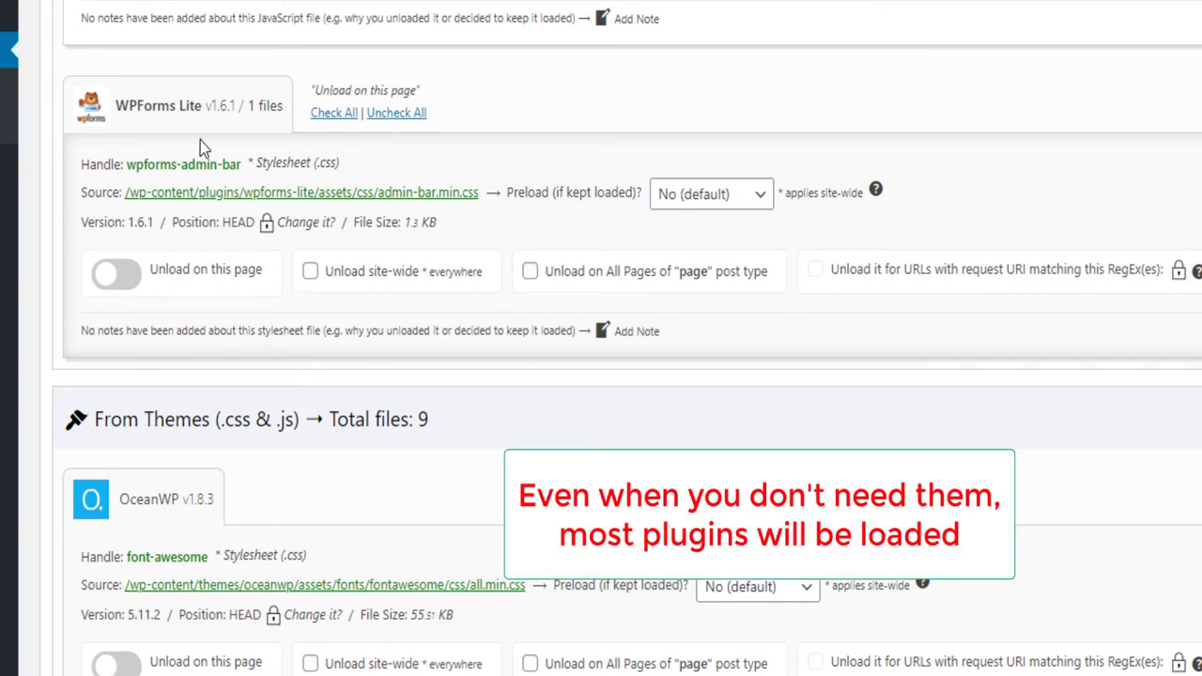
{"action": "left_click", "coordinate": [116, 274]}
- Examine the OceanWP theme, WordPress core, external third-party and hardcoded assets without changing them
{"action": "scroll", "coordinate": [134, 279], "scroll_direction": "down", "scroll_amount": 5}
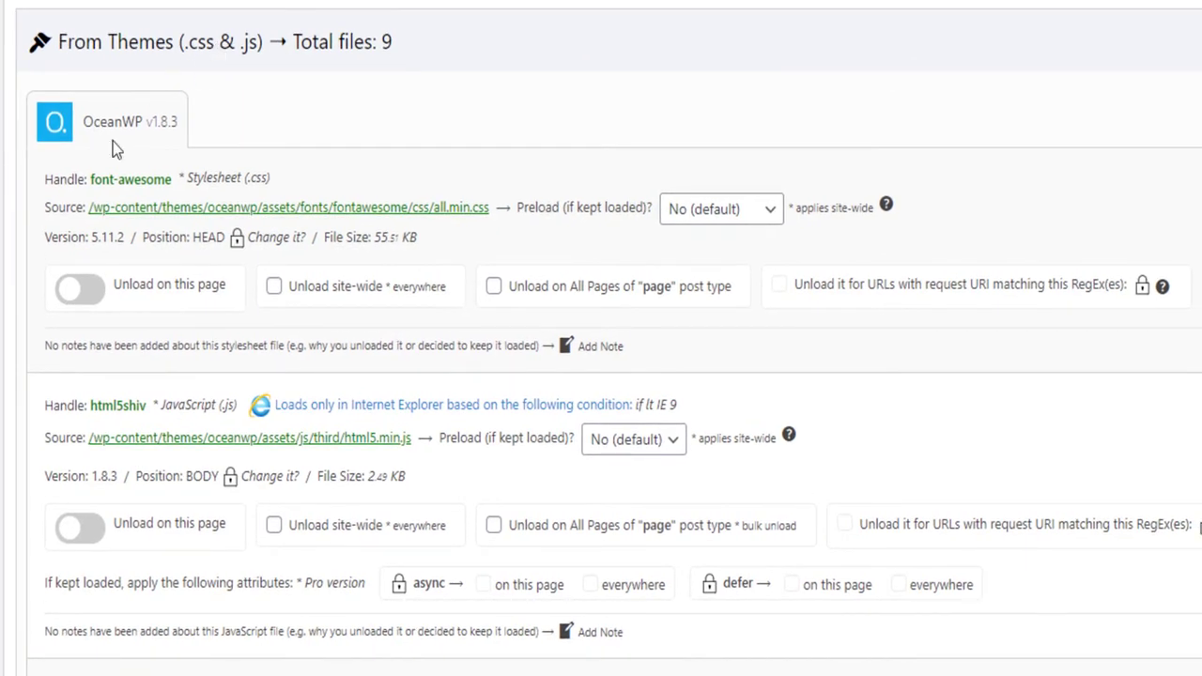
{"action": "scroll", "coordinate": [223, 321], "scroll_direction": "down", "scroll_amount": 5}
{"action": "scroll", "coordinate": [225, 325], "scroll_direction": "down", "scroll_amount": 10}
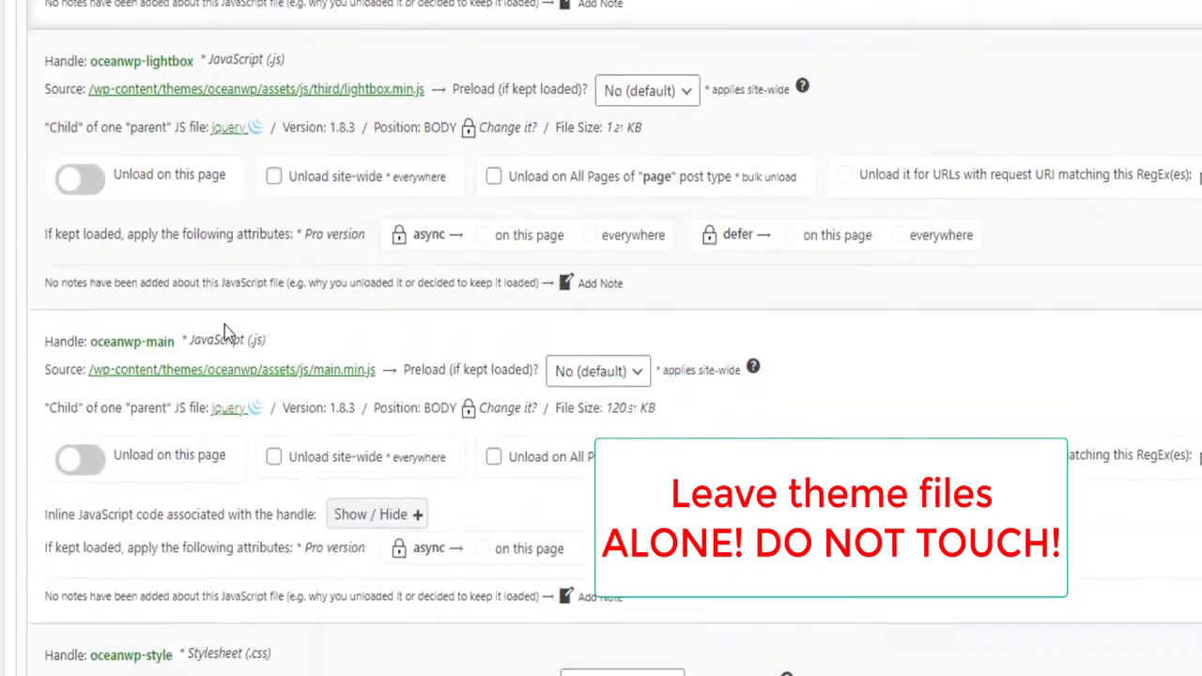
{"action": "scroll", "coordinate": [227, 332], "scroll_direction": "down", "scroll_amount": 15}
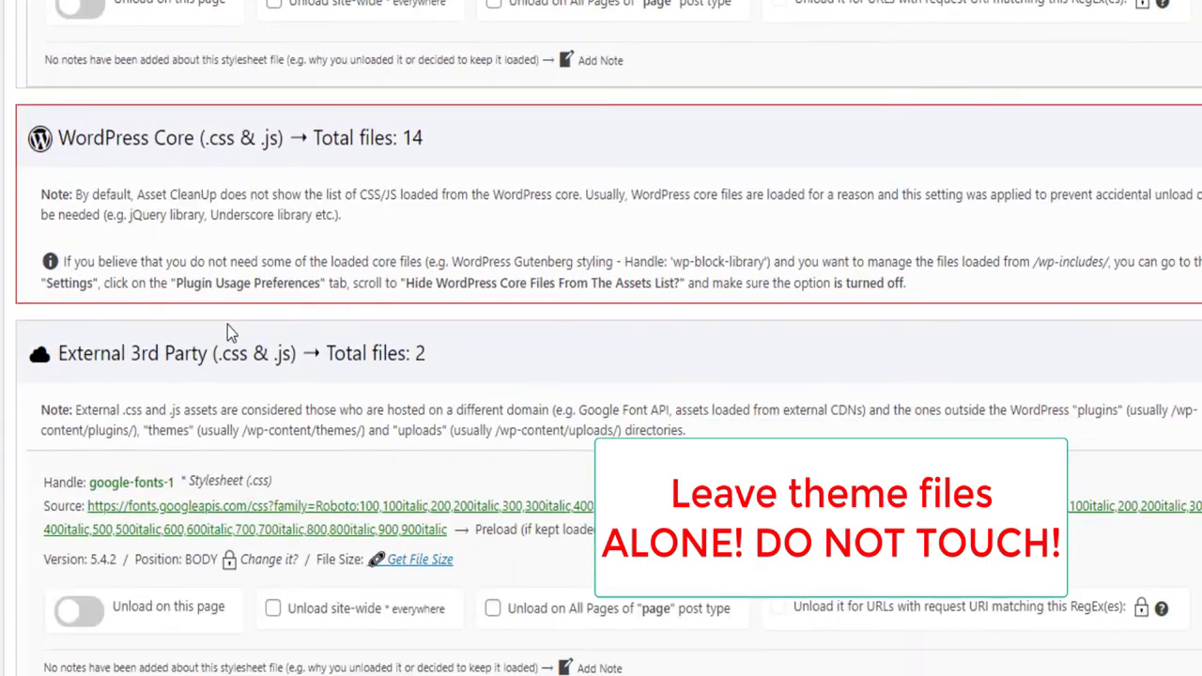
{"action": "scroll", "coordinate": [227, 324], "scroll_direction": "down", "scroll_amount": 10}
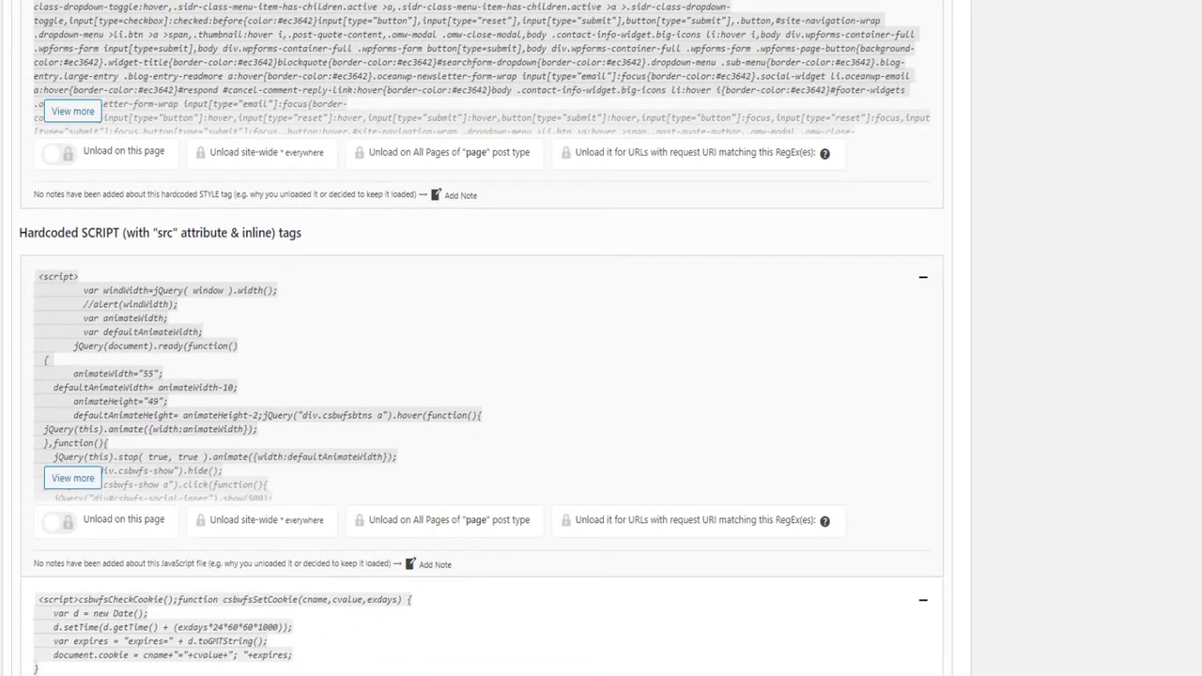
- Examine the unload settings of the Elementor, Forget About Shortcode Buttons, Ocean Extra and Q2W3 Fixed Widget assets on The MMS Experience site's page
{"action": "scroll", "coordinate": [227, 325], "scroll_direction": "down", "scroll_amount": 5}
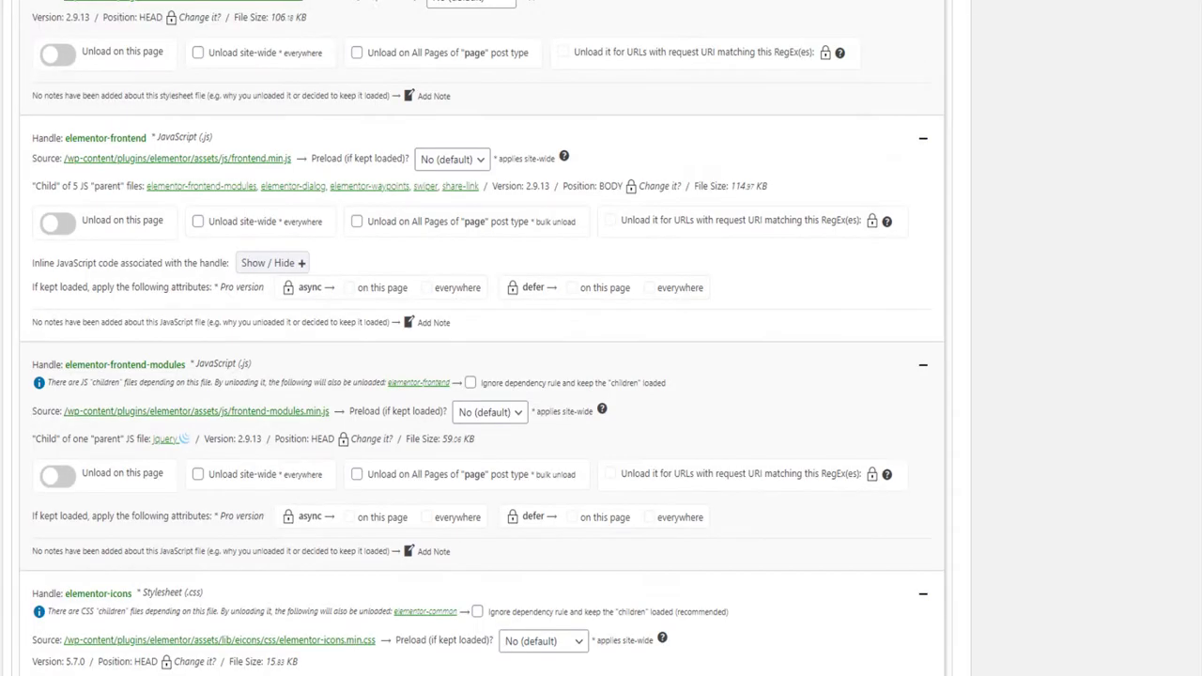
{"action": "scroll", "coordinate": [481, 338], "scroll_direction": "down", "scroll_amount": 10}
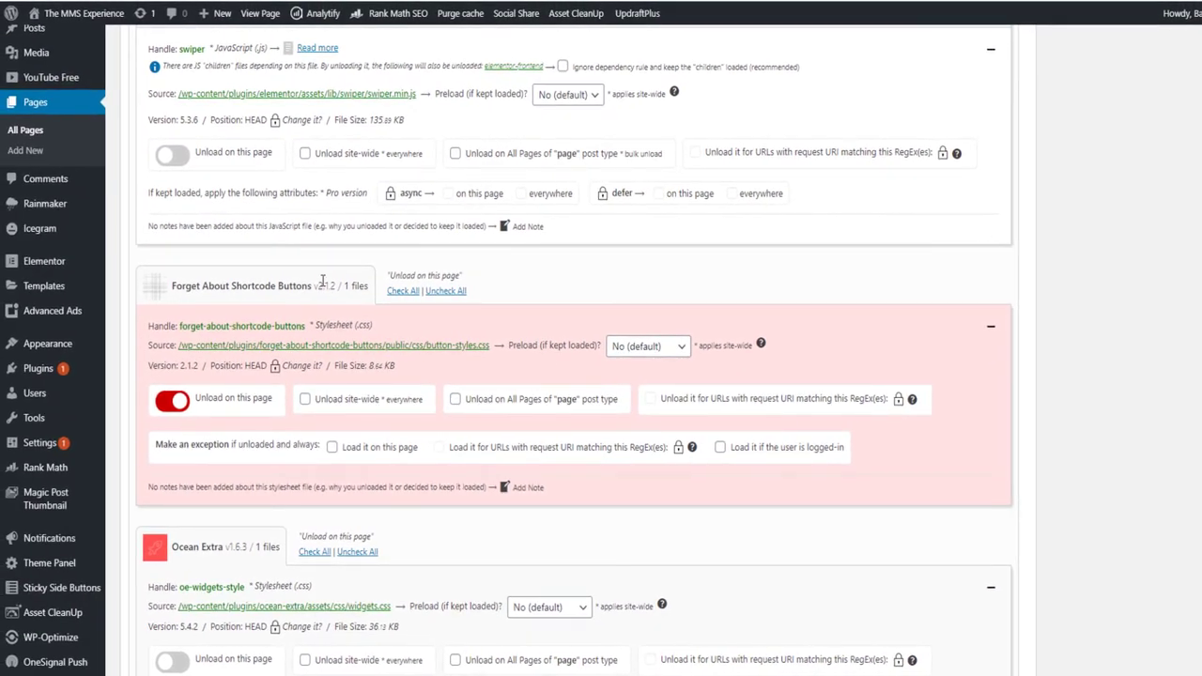
{"action": "scroll", "coordinate": [877, 372], "scroll_direction": "down", "scroll_amount": 2}
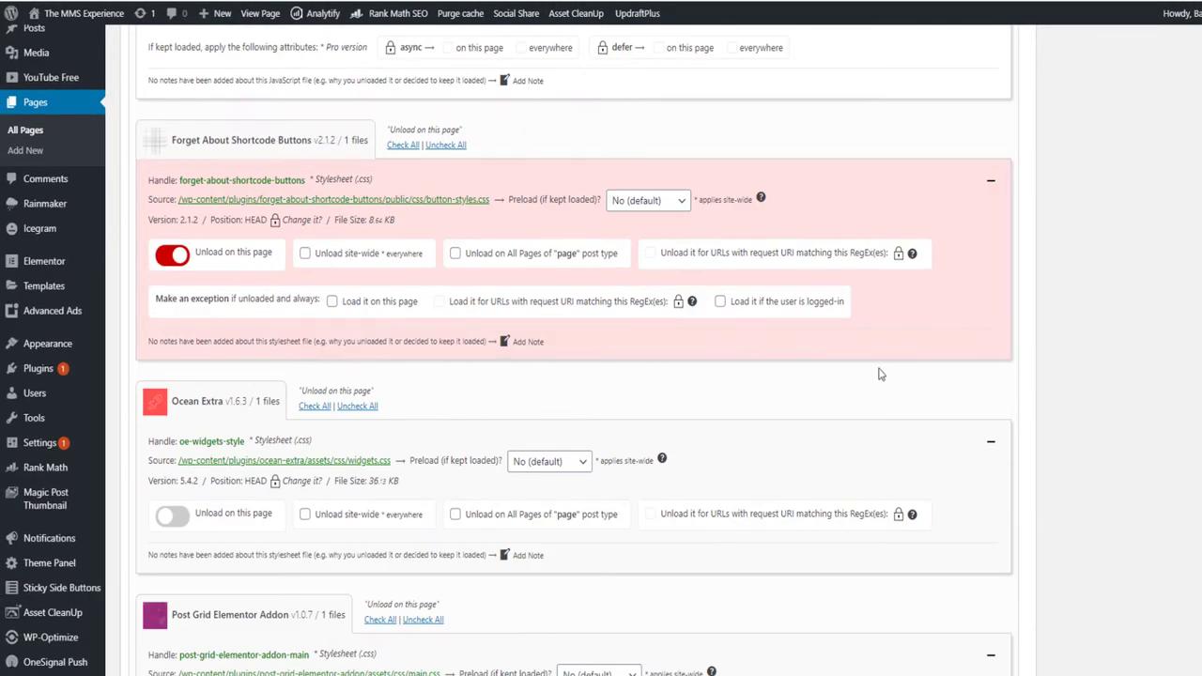
{"action": "scroll", "coordinate": [966, 384], "scroll_direction": "up", "scroll_amount": 3}
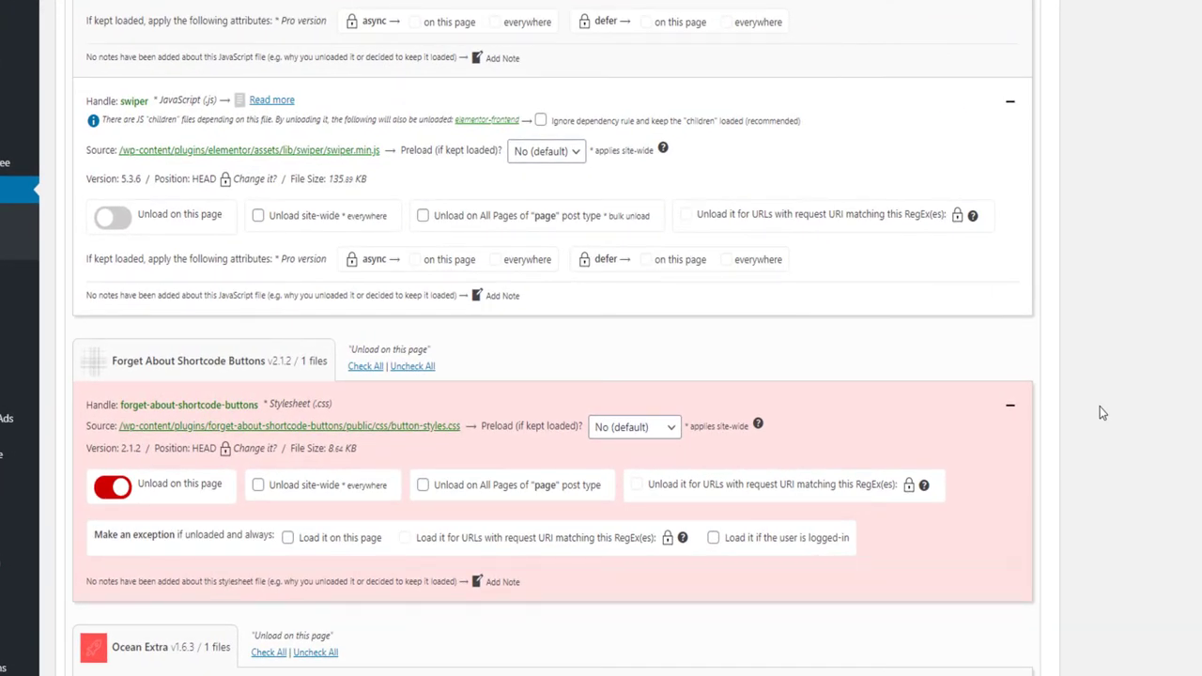
{"action": "scroll", "coordinate": [268, 329], "scroll_direction": "down", "scroll_amount": 2}
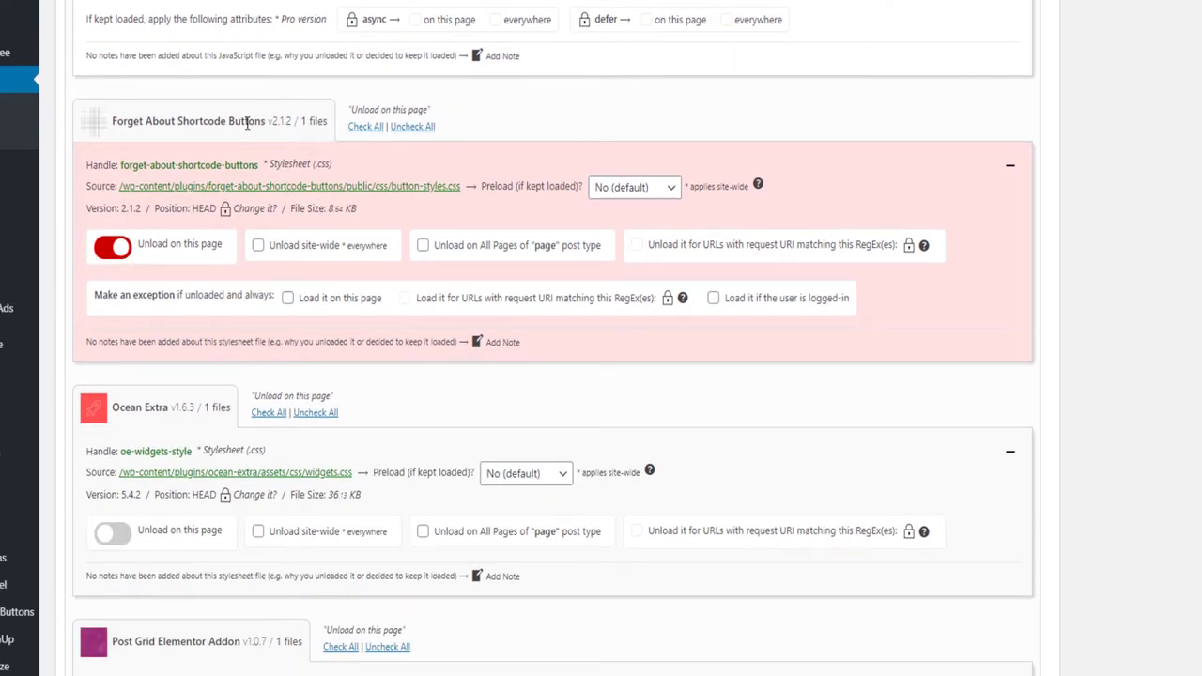
{"action": "scroll", "coordinate": [1127, 257], "scroll_direction": "down", "scroll_amount": 4}
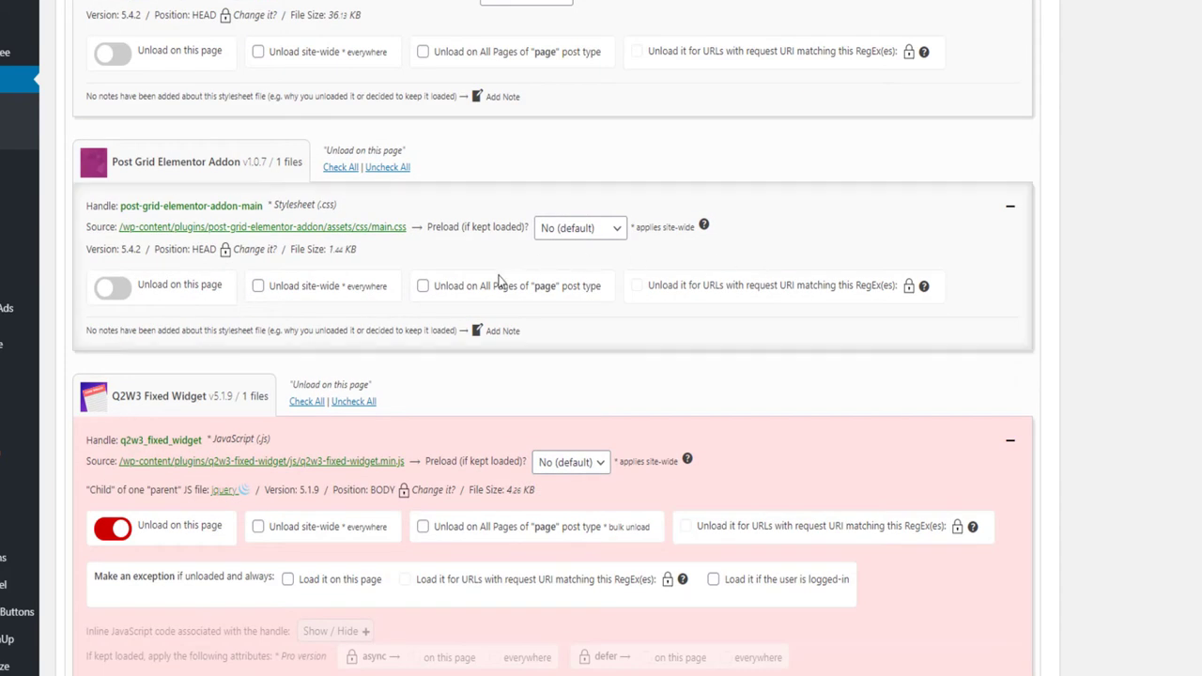
{"action": "scroll", "coordinate": [97, 242], "scroll_direction": "down", "scroll_amount": 2}
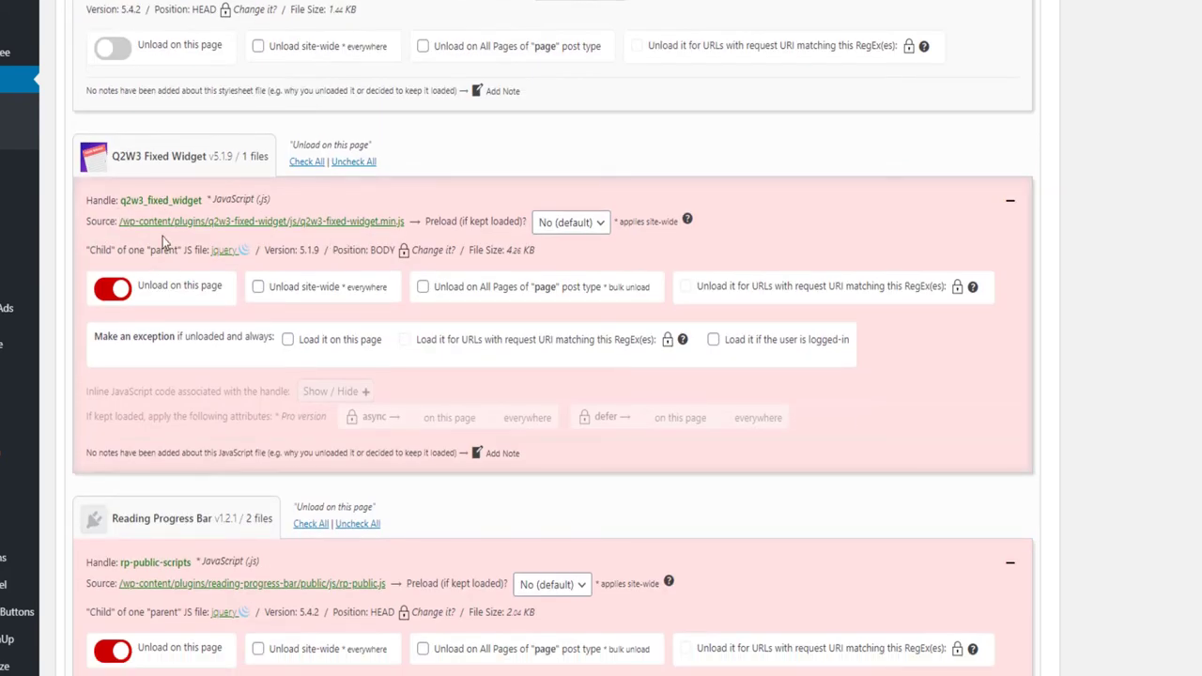
- Examine the unload settings of Reading Progress Bar, Sticky Side Buttons, WordPress Popular Posts and Embed Plus for YouTube
{"action": "scroll", "coordinate": [162, 244], "scroll_direction": "down", "scroll_amount": 3}
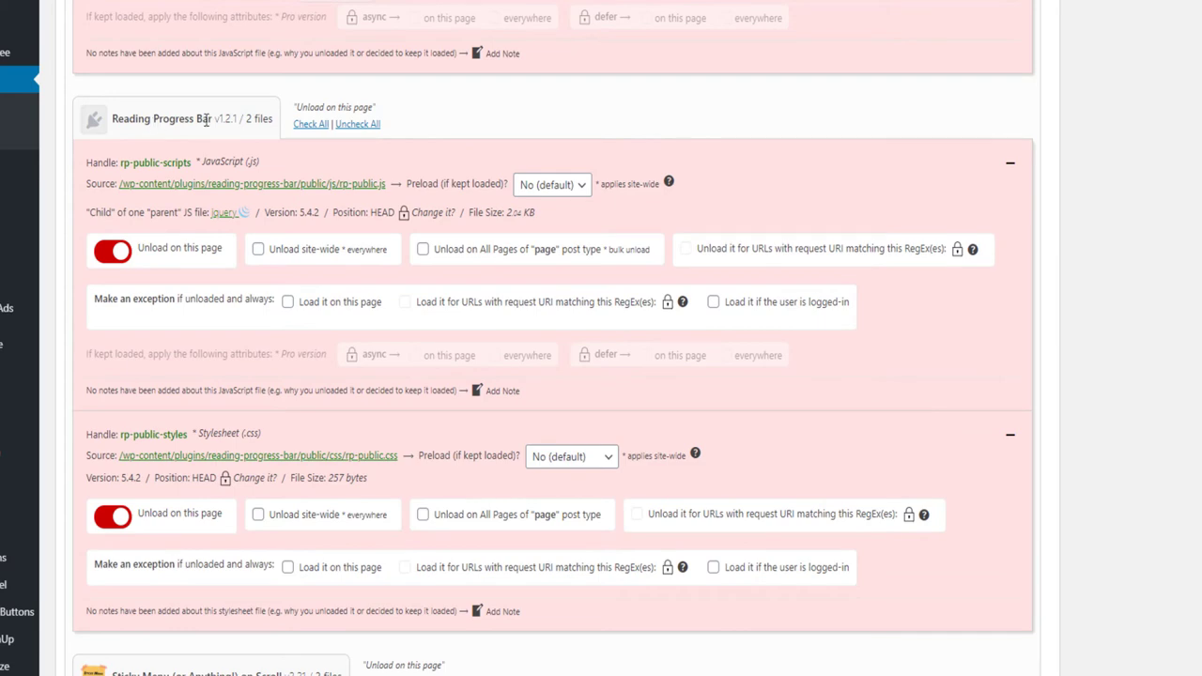
{"action": "scroll", "coordinate": [158, 235], "scroll_direction": "down", "scroll_amount": 3}
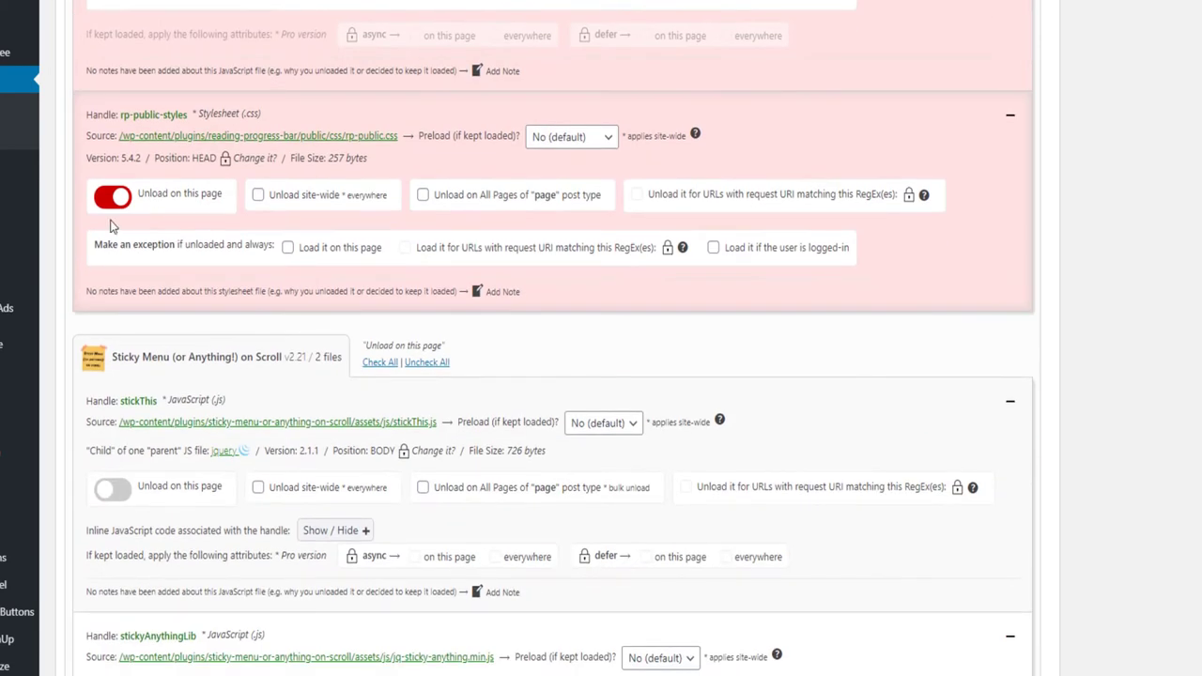
{"action": "scroll", "coordinate": [121, 341], "scroll_direction": "down", "scroll_amount": 6}
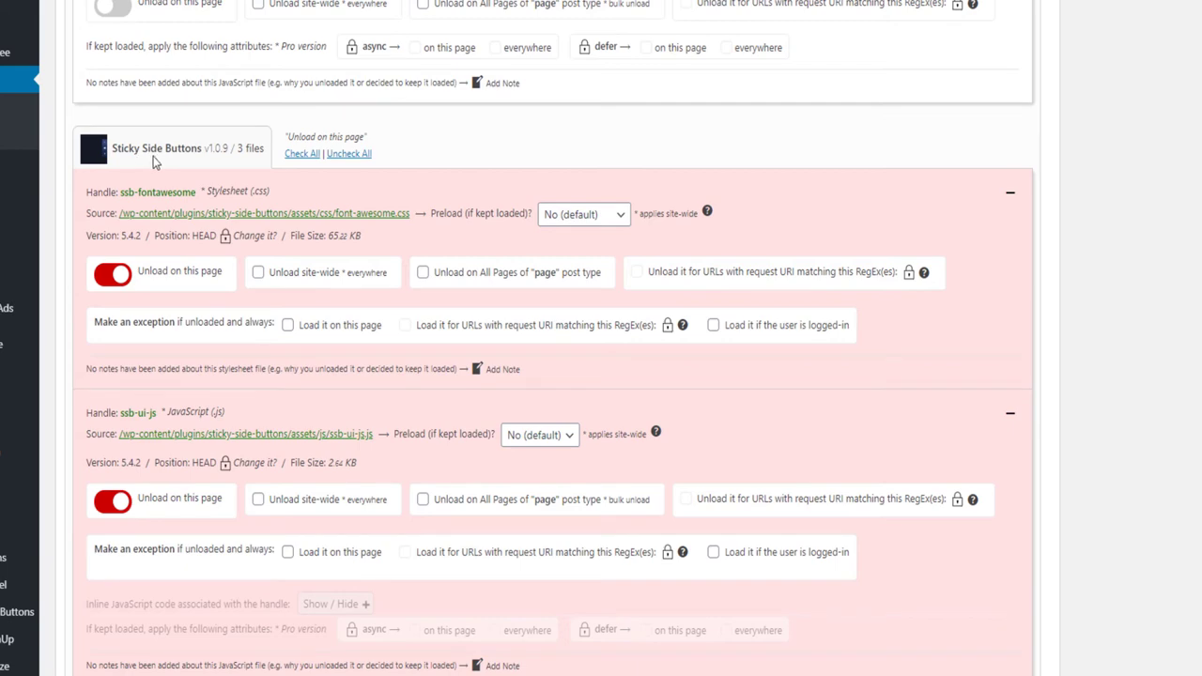
{"action": "scroll", "coordinate": [153, 166], "scroll_direction": "down", "scroll_amount": 6}
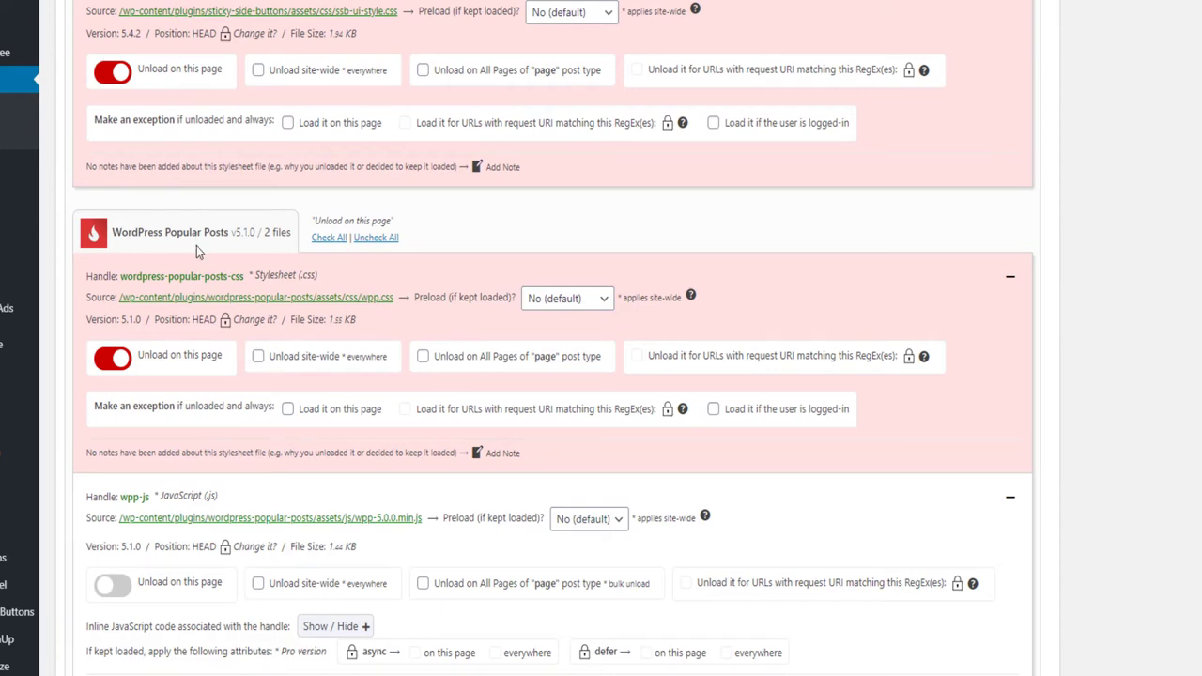
{"action": "scroll", "coordinate": [198, 244], "scroll_direction": "down", "scroll_amount": 4}
{"action": "scroll", "coordinate": [198, 247], "scroll_direction": "down", "scroll_amount": 1}
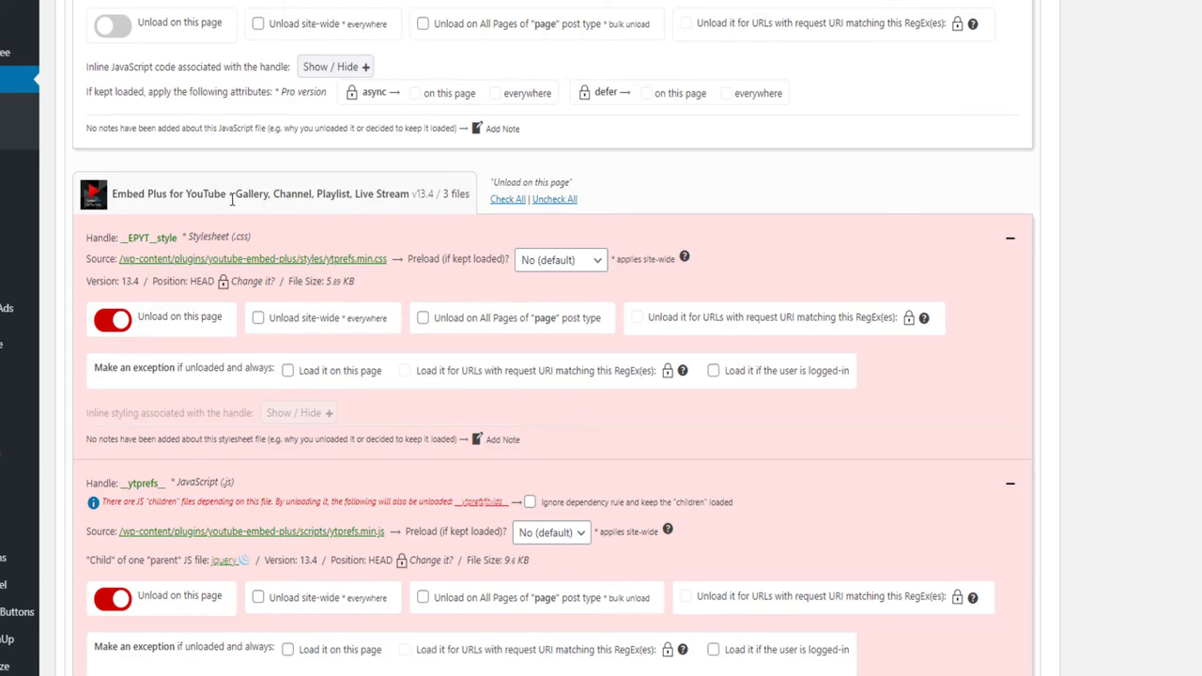
- Look over the theme and Google Fonts assets and compare them with another page's plugin and theme assets
{"action": "scroll", "coordinate": [231, 199], "scroll_direction": "down", "scroll_amount": 15}
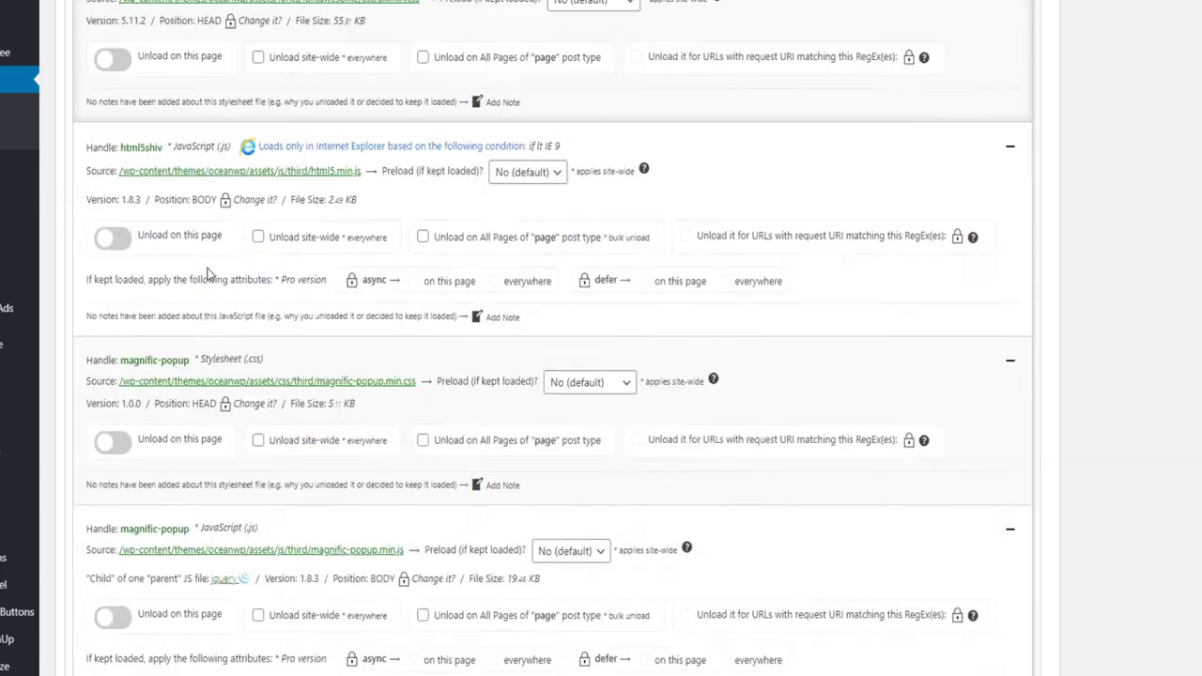
{"action": "scroll", "coordinate": [207, 273], "scroll_direction": "down", "scroll_amount": 15}
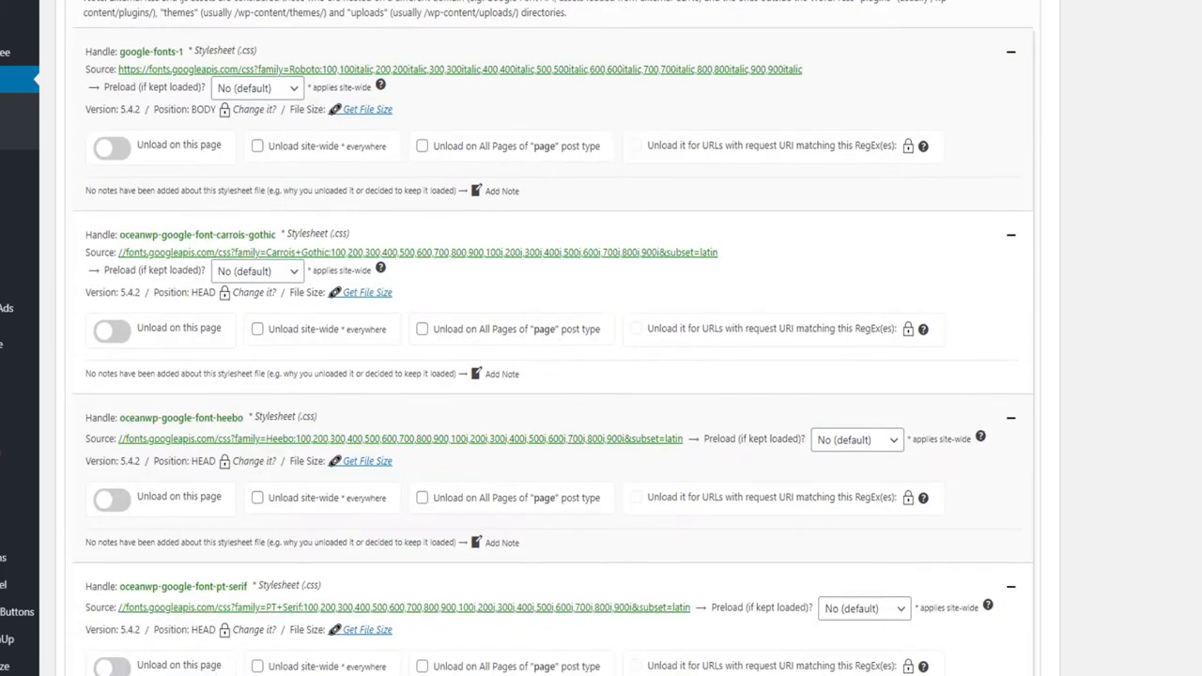
{"action": "scroll", "coordinate": [552, 338], "scroll_direction": "up", "scroll_amount": 15}
{"action": "scroll", "coordinate": [552, 338], "scroll_direction": "up", "scroll_amount": 10}
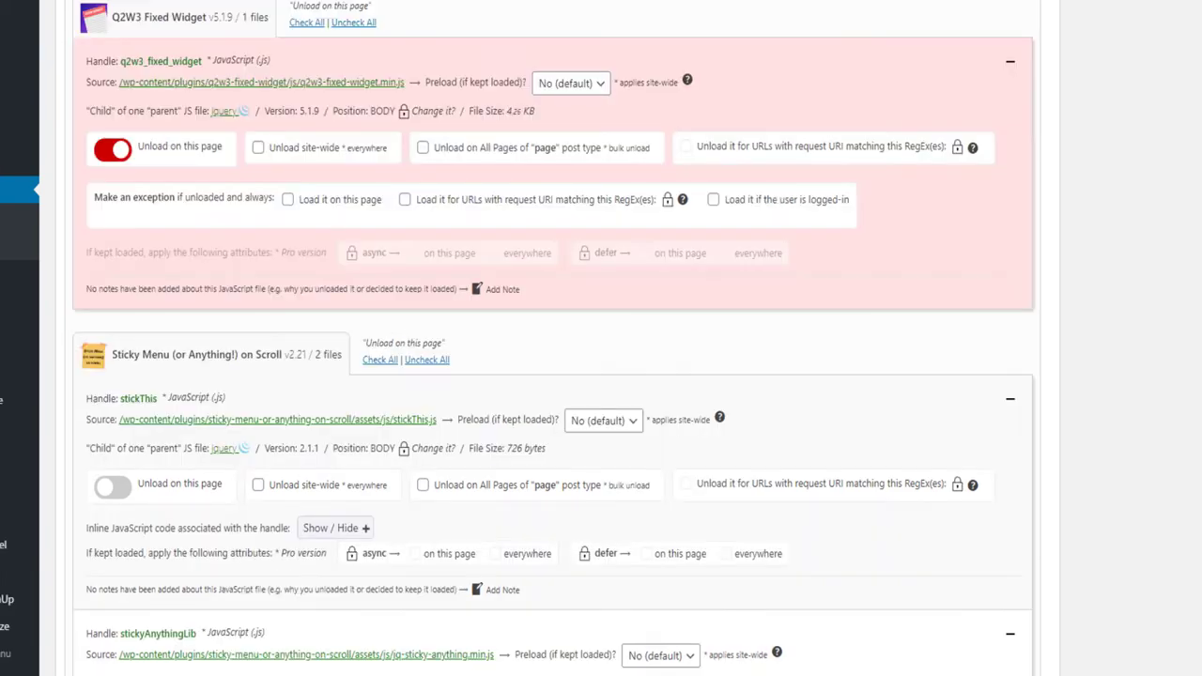
{"action": "scroll", "coordinate": [552, 338], "scroll_direction": "down", "scroll_amount": 10}
{"action": "scroll", "coordinate": [552, 338], "scroll_direction": "up", "scroll_amount": 20}
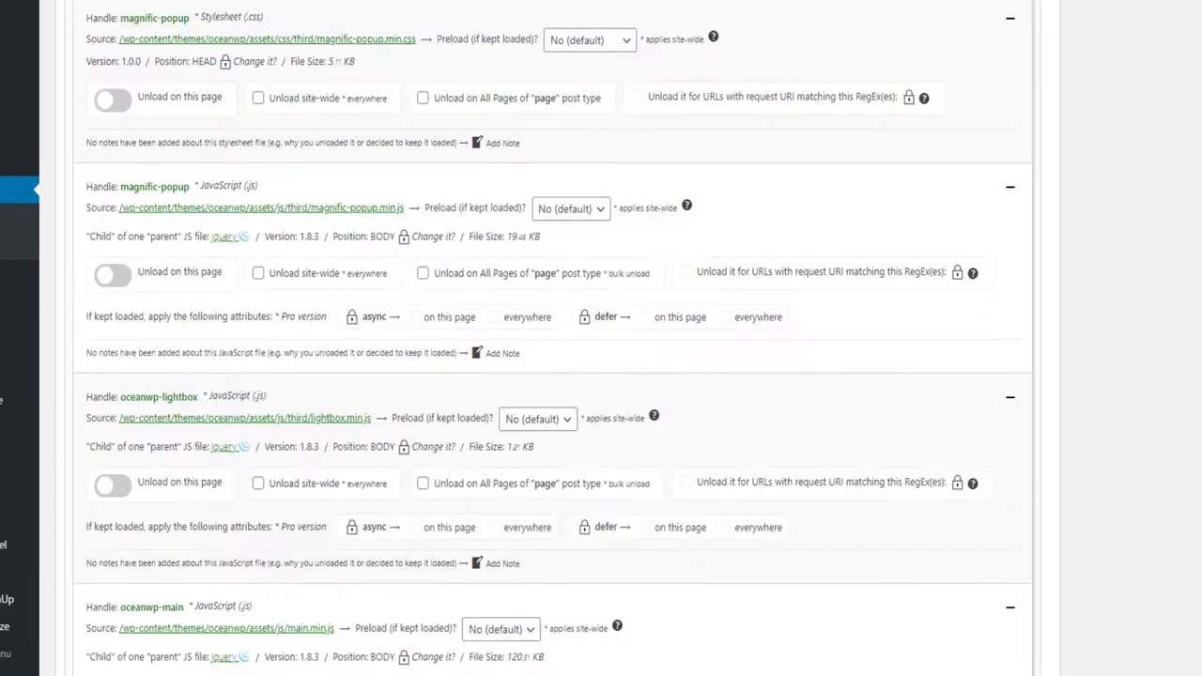
{"action": "scroll", "coordinate": [1183, 338], "scroll_direction": "down", "scroll_amount": 5}
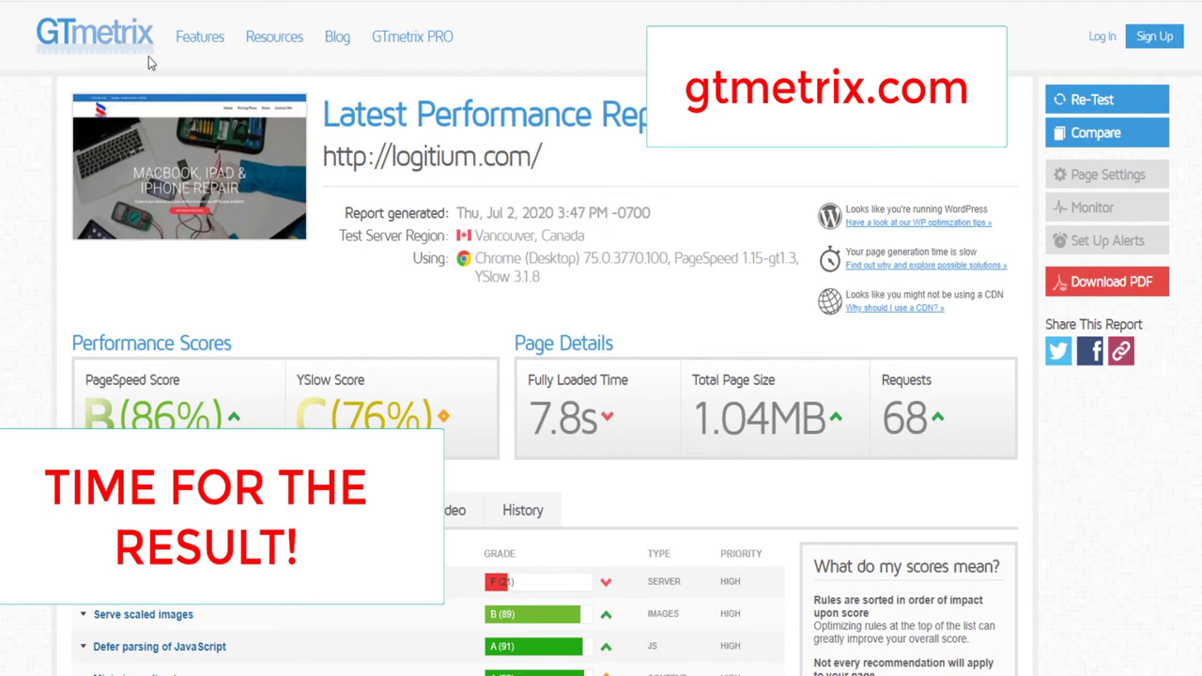
{"action": "left_click", "coordinate": [1145, 100]}
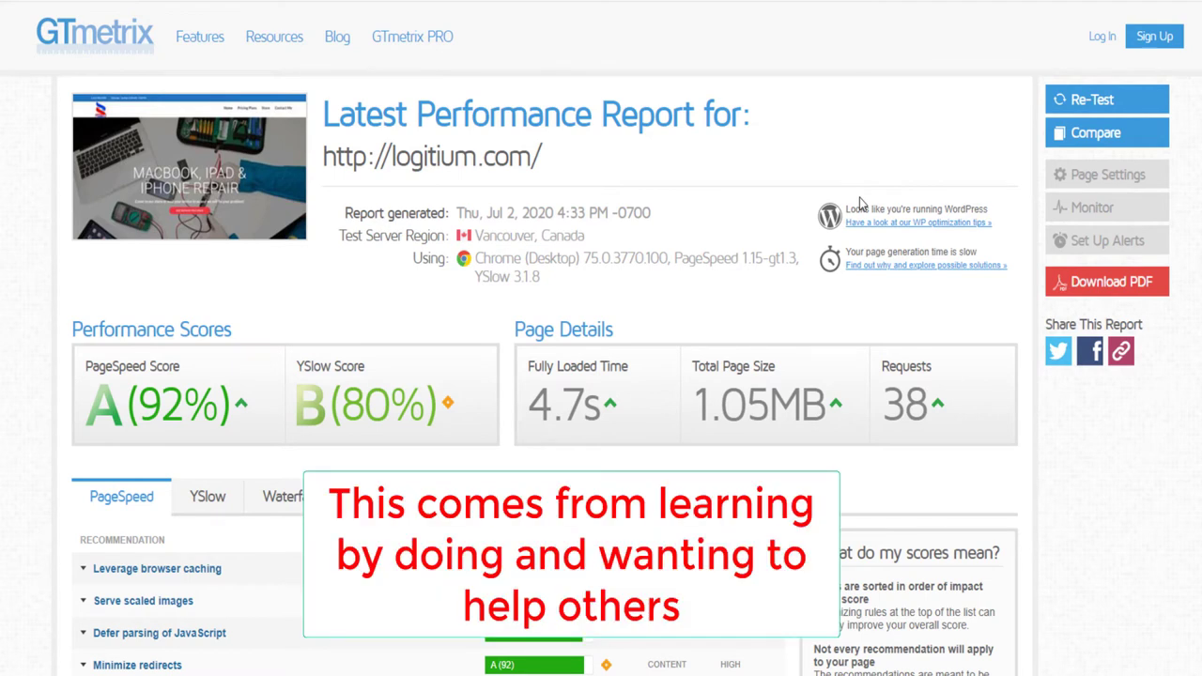
{"action": "scroll", "coordinate": [1012, 282], "scroll_direction": "down", "scroll_amount": 1}
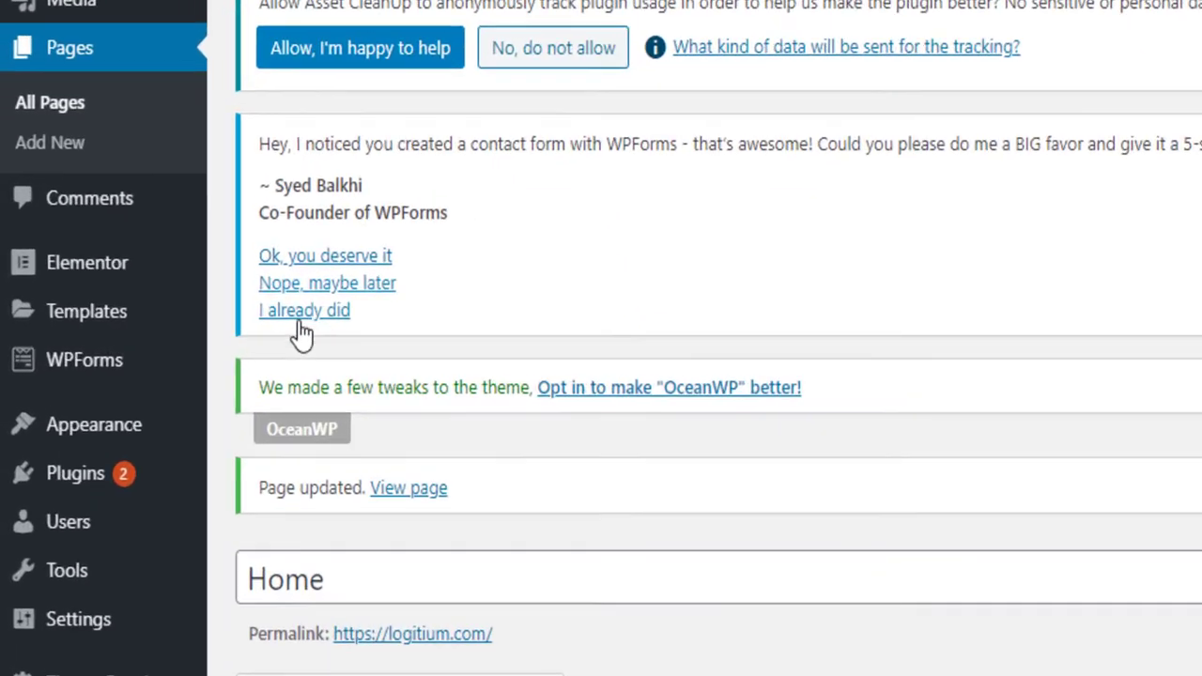
- Search for "leverage browser caching" among new plugins in WordPress and install the Leverage Browser Caching plugin
{"action": "mouse_move", "coordinate": [113, 476]}
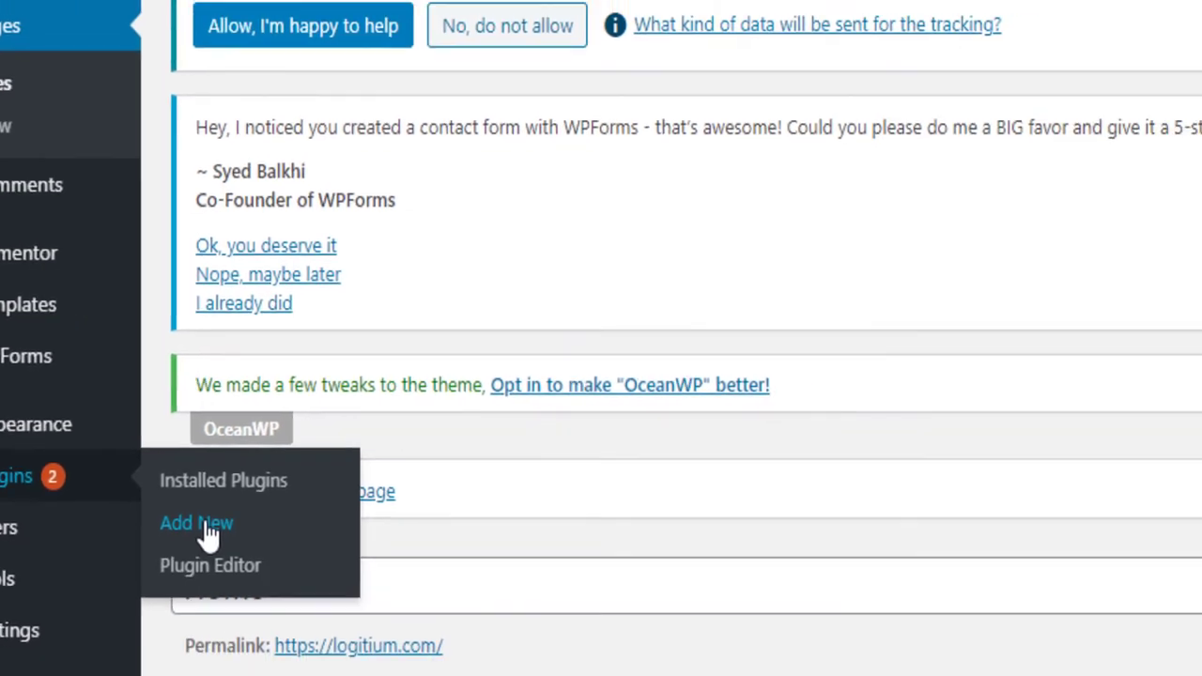
{"action": "left_click", "coordinate": [309, 544]}
{"action": "left_click", "coordinate": [1159, 434]}
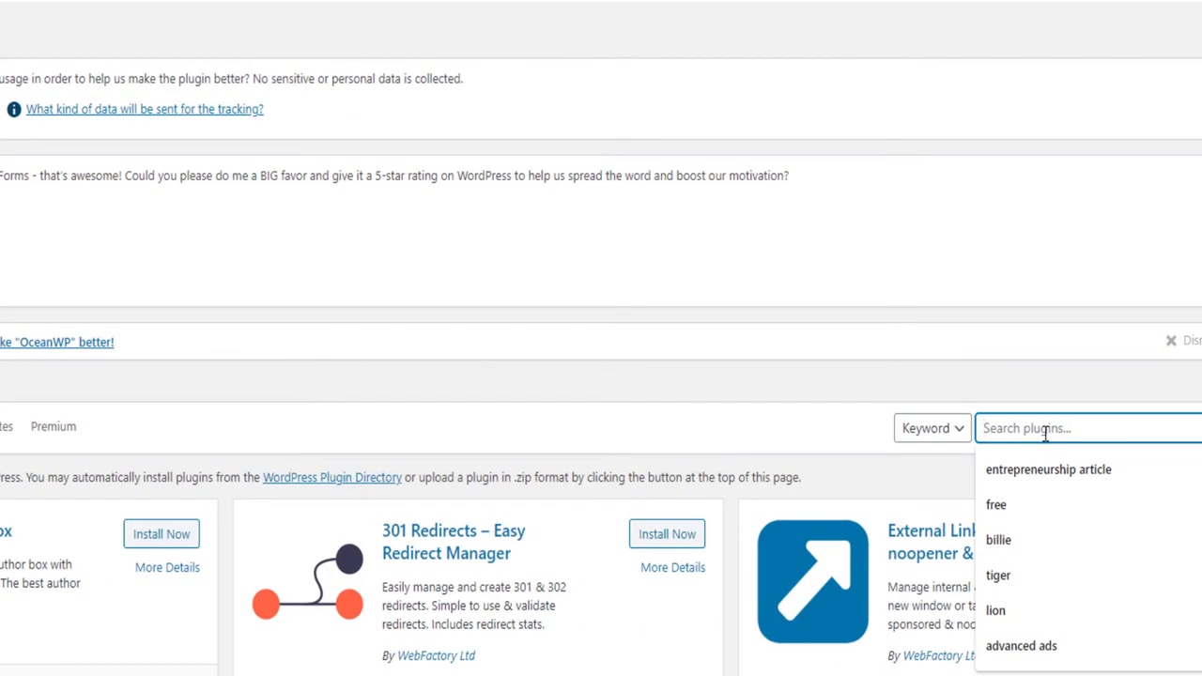
{"action": "type", "text": "leverage br"}
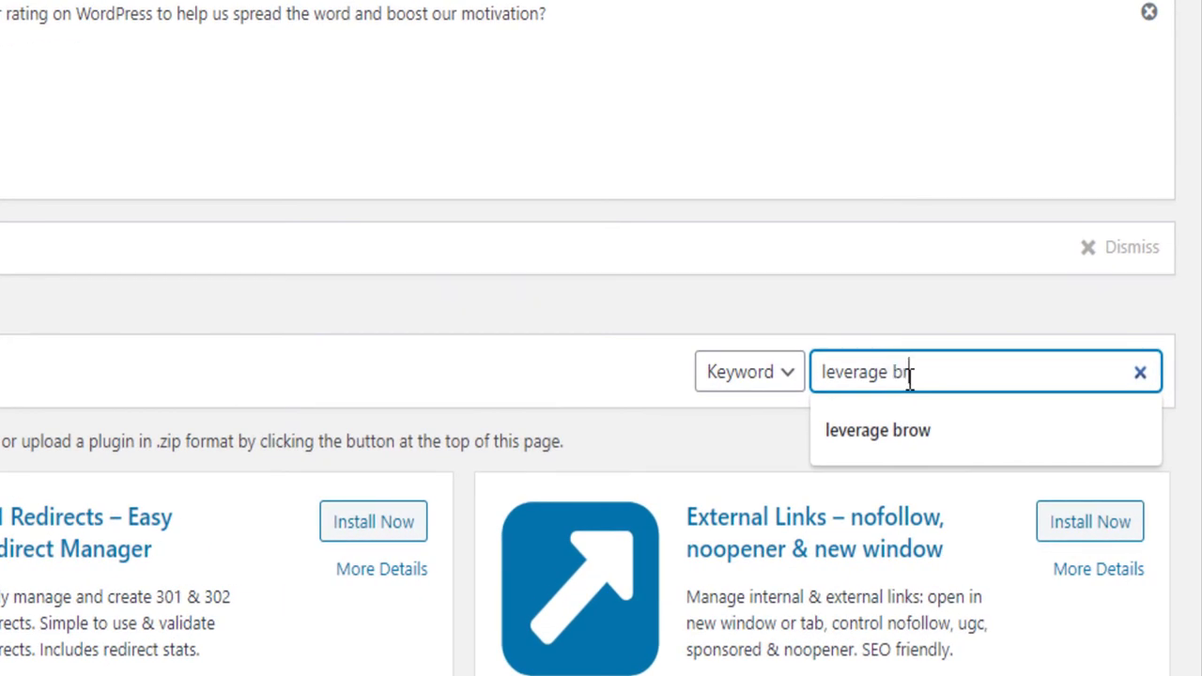
{"action": "type", "text": "owser ca"}
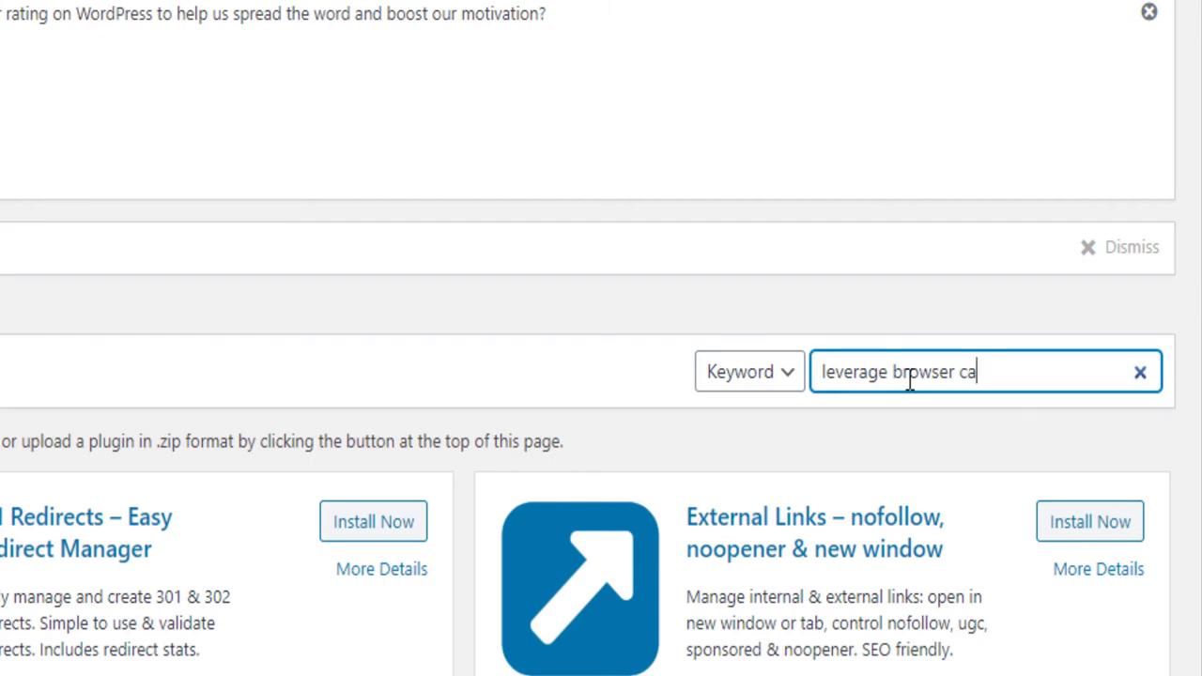
{"action": "type", "text": "ching"}
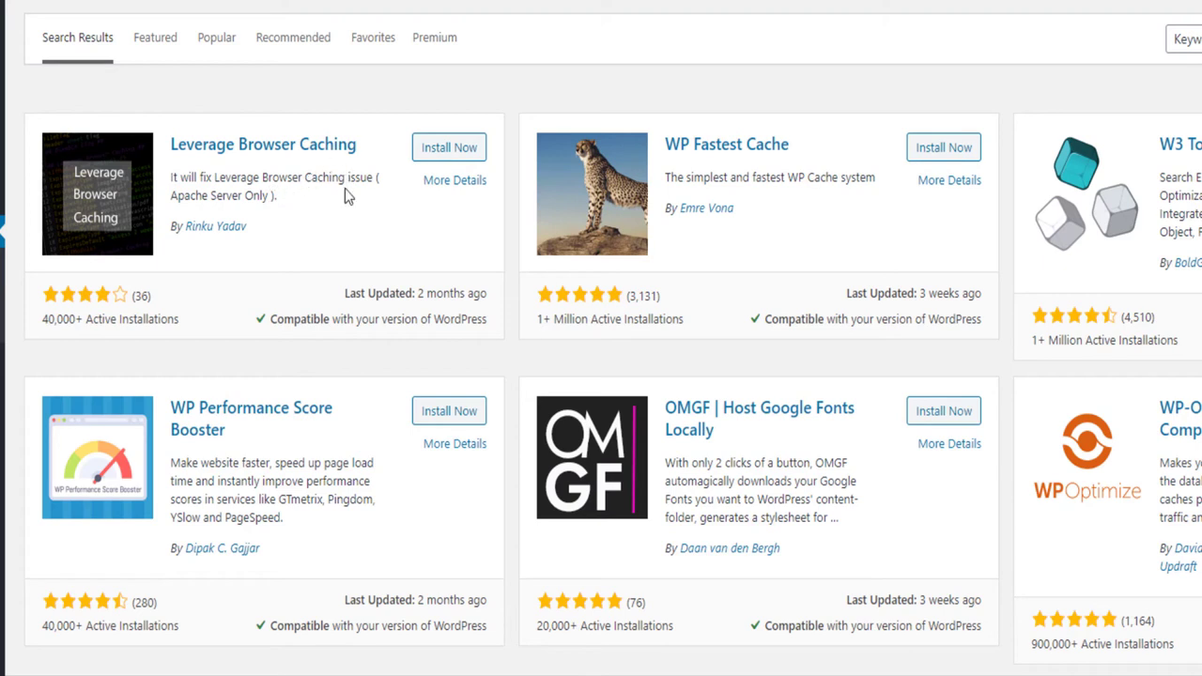
{"action": "left_click", "coordinate": [447, 153]}
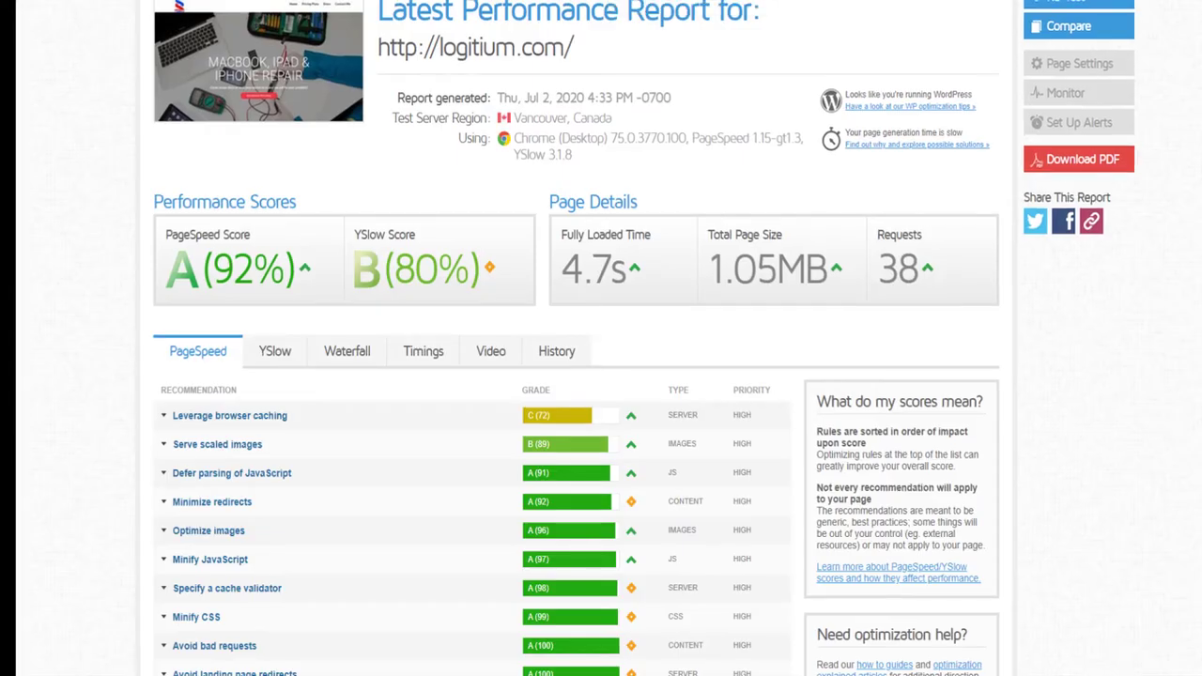
{"action": "scroll", "coordinate": [1117, 70], "scroll_direction": "up", "scroll_amount": 1}
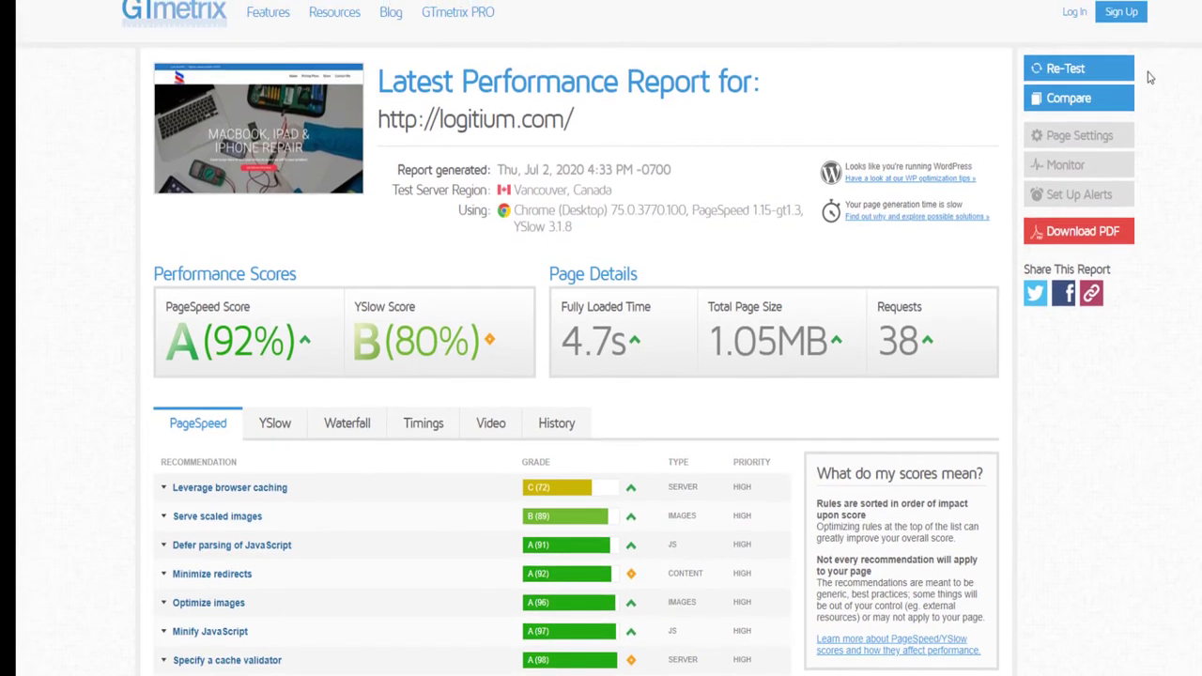
{"action": "left_click", "coordinate": [1099, 75]}
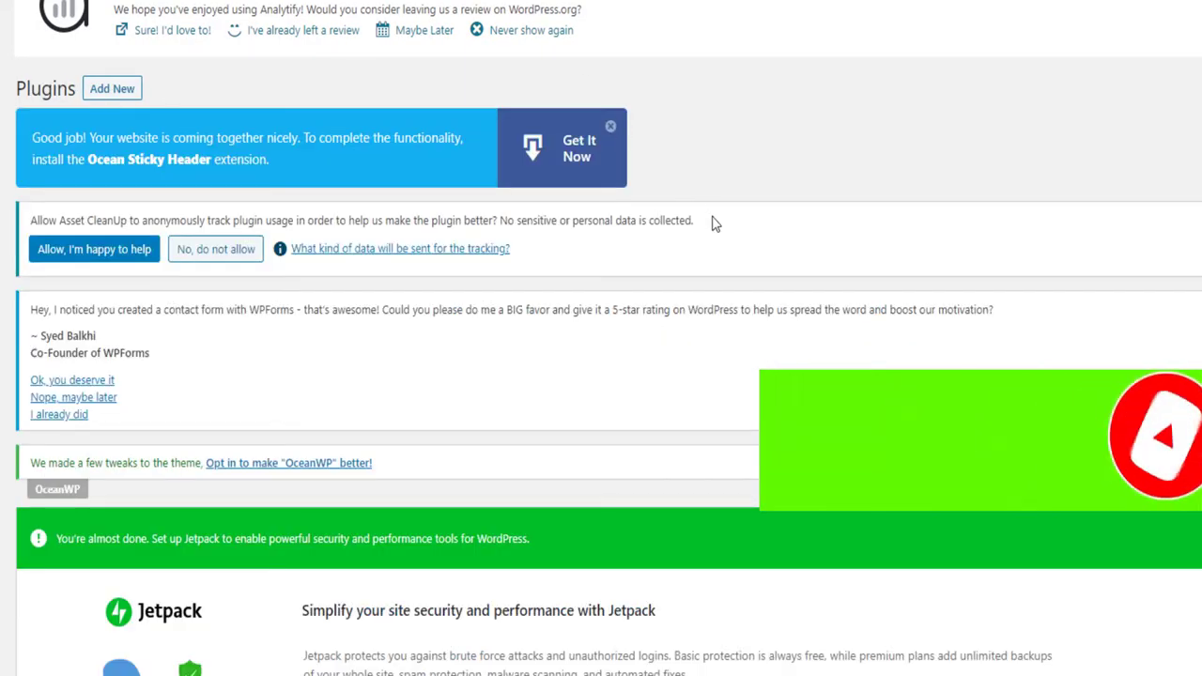
- Search the new plugins for "wp optimiz" to find the WP-Optimize plugin
{"action": "scroll", "coordinate": [713, 224], "scroll_direction": "down", "scroll_amount": 3}
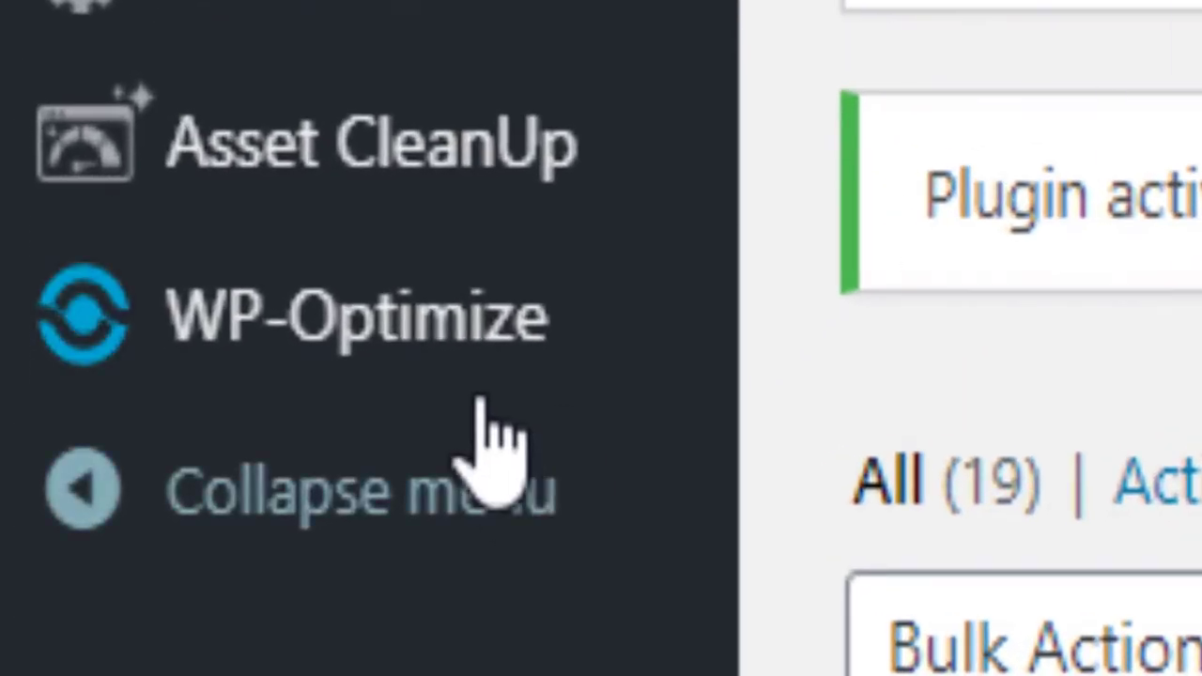
{"action": "mouse_move", "coordinate": [439, 385]}
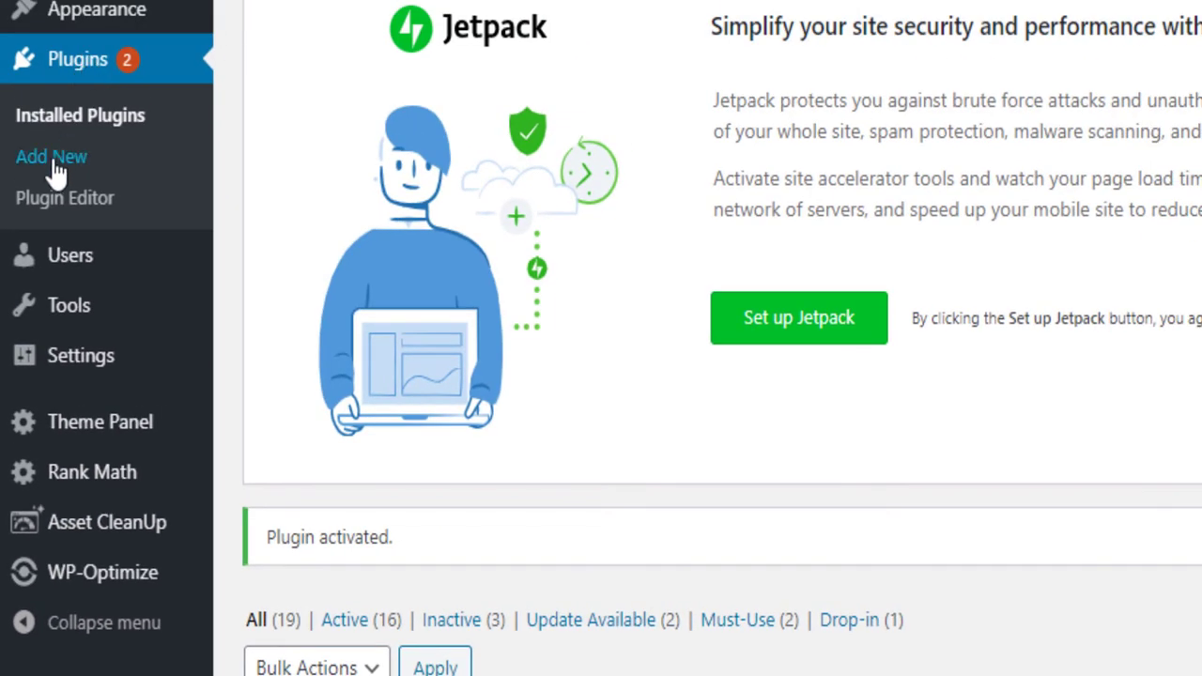
{"action": "left_click", "coordinate": [52, 157]}
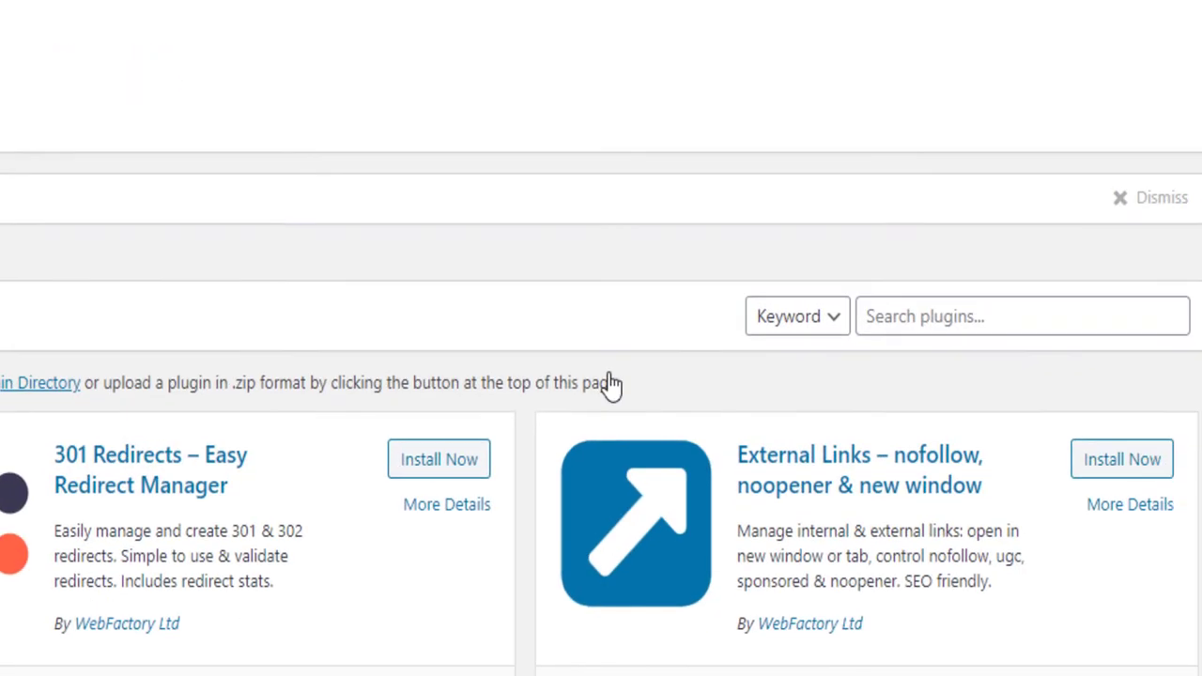
{"action": "left_click", "coordinate": [1052, 325]}
{"action": "type", "text": "wp optimiz"}
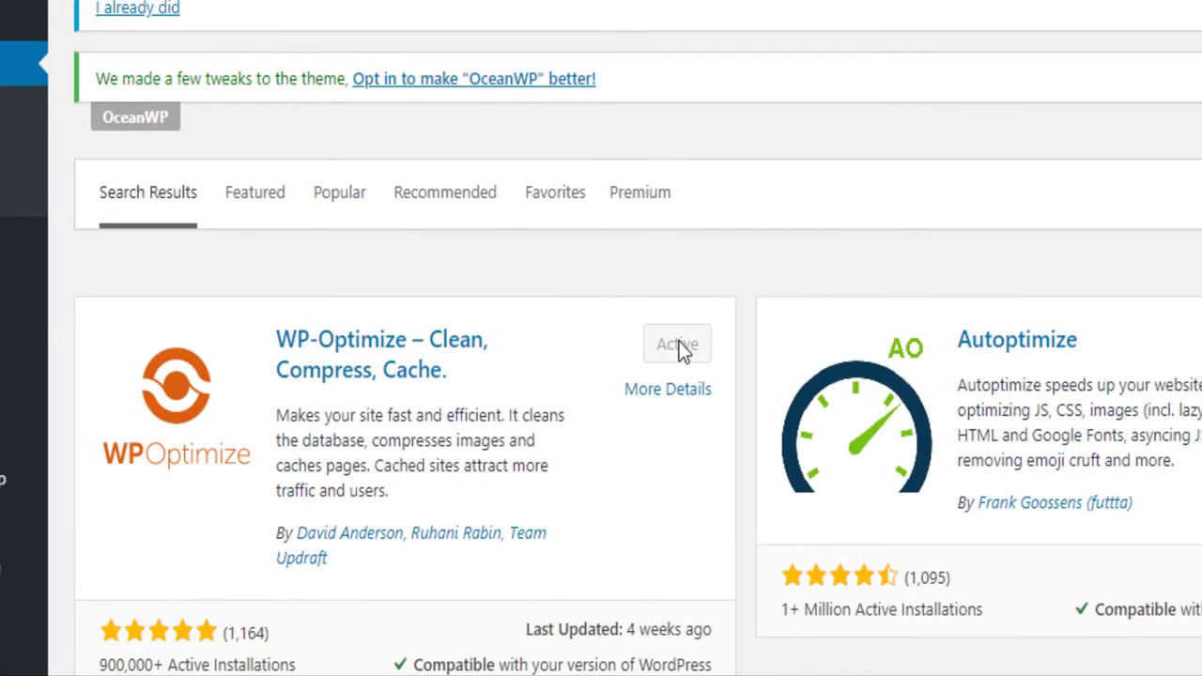
- Open WP-Optimize's image compression page and look over the images on the website's home page
{"action": "mouse_move", "coordinate": [2, 521]}
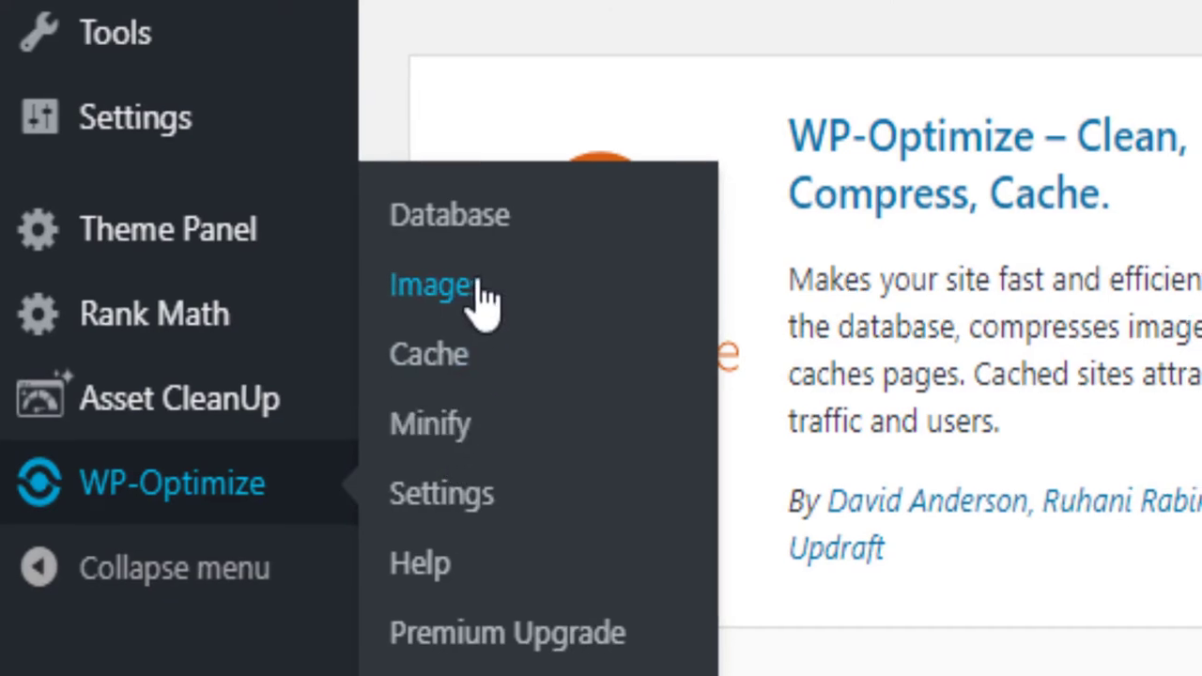
{"action": "left_click", "coordinate": [482, 283]}
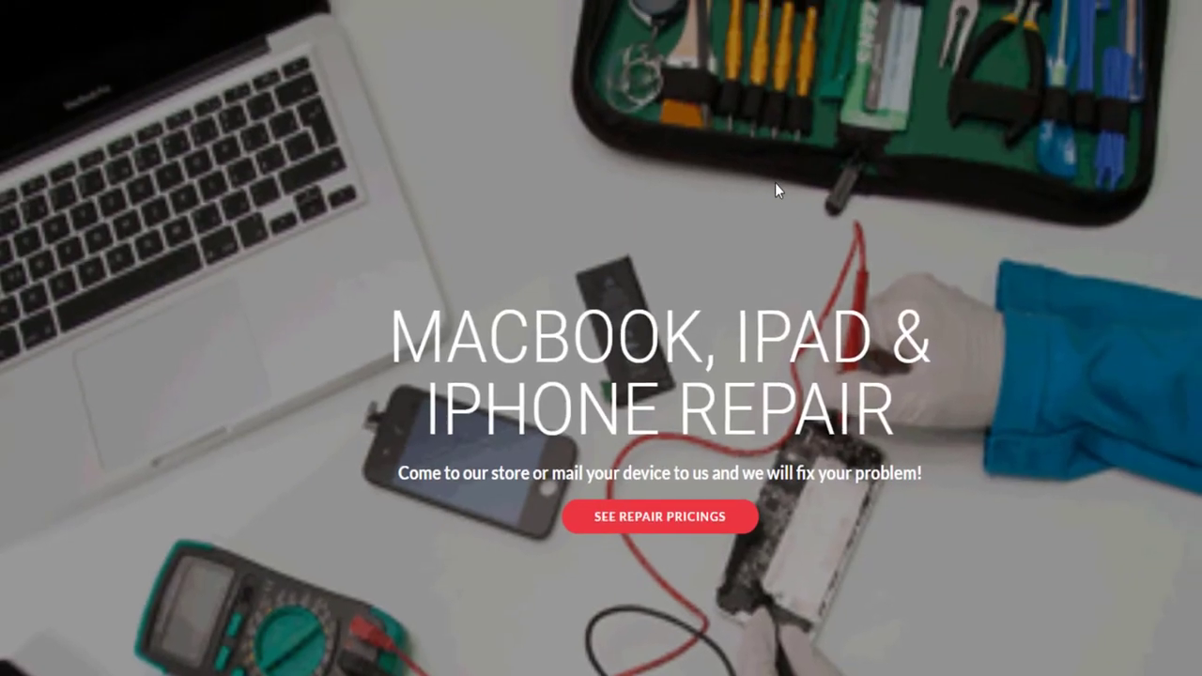
{"action": "scroll", "coordinate": [325, 319], "scroll_direction": "down", "scroll_amount": 2}
{"action": "scroll", "coordinate": [325, 319], "scroll_direction": "up", "scroll_amount": 3}
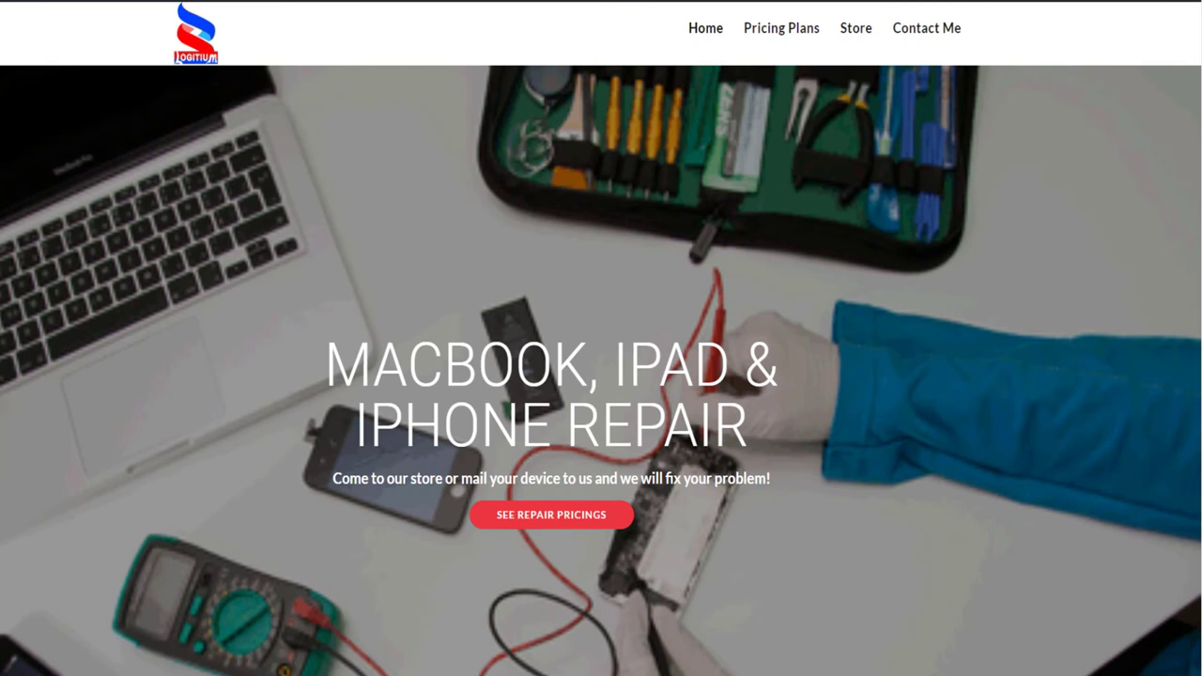
{"action": "scroll", "coordinate": [56, 185], "scroll_direction": "down", "scroll_amount": 5}
{"action": "scroll", "coordinate": [57, 184], "scroll_direction": "up", "scroll_amount": 2}
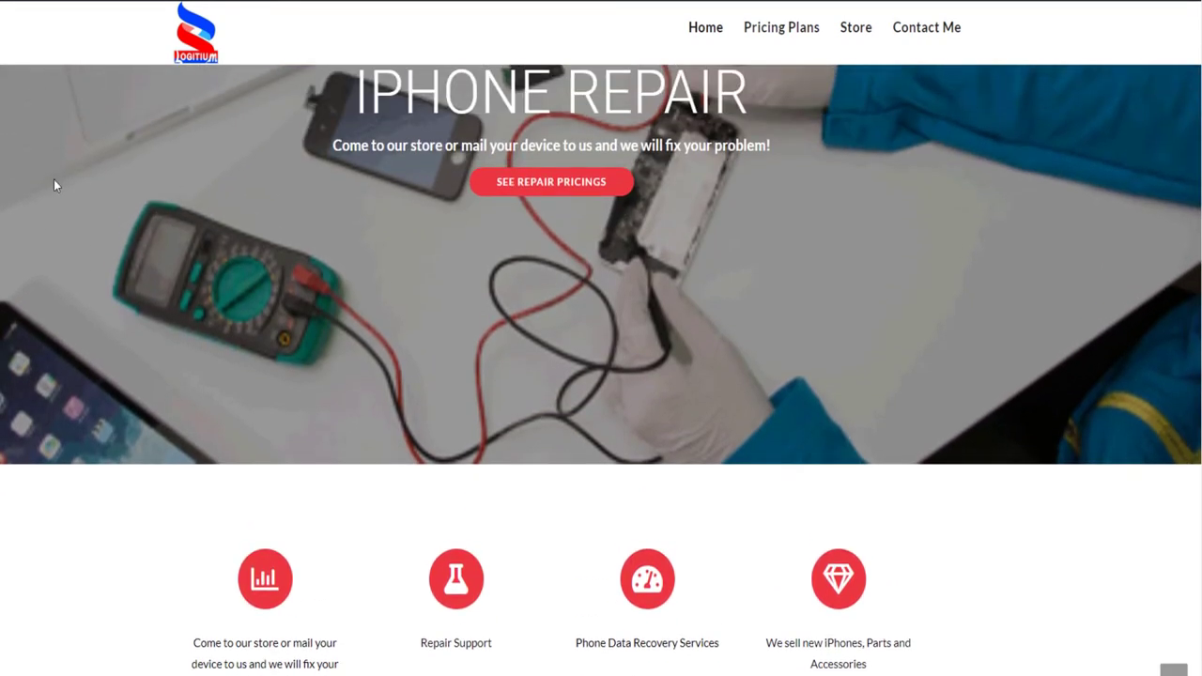
{"action": "scroll", "coordinate": [238, 261], "scroll_direction": "up", "scroll_amount": 1}
{"action": "scroll", "coordinate": [237, 261], "scroll_direction": "up", "scroll_amount": 1}
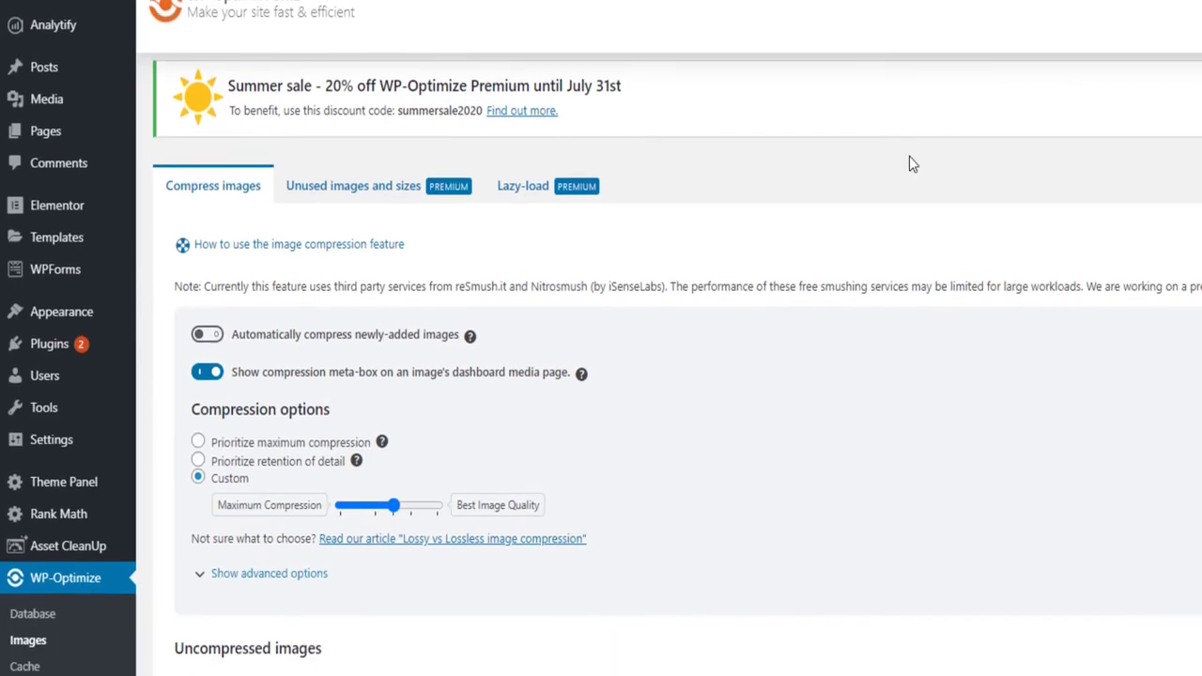
- Enable automatic compression of newly-added images in WP-Optimize
{"action": "scroll", "coordinate": [906, 160], "scroll_direction": "down", "scroll_amount": 1}
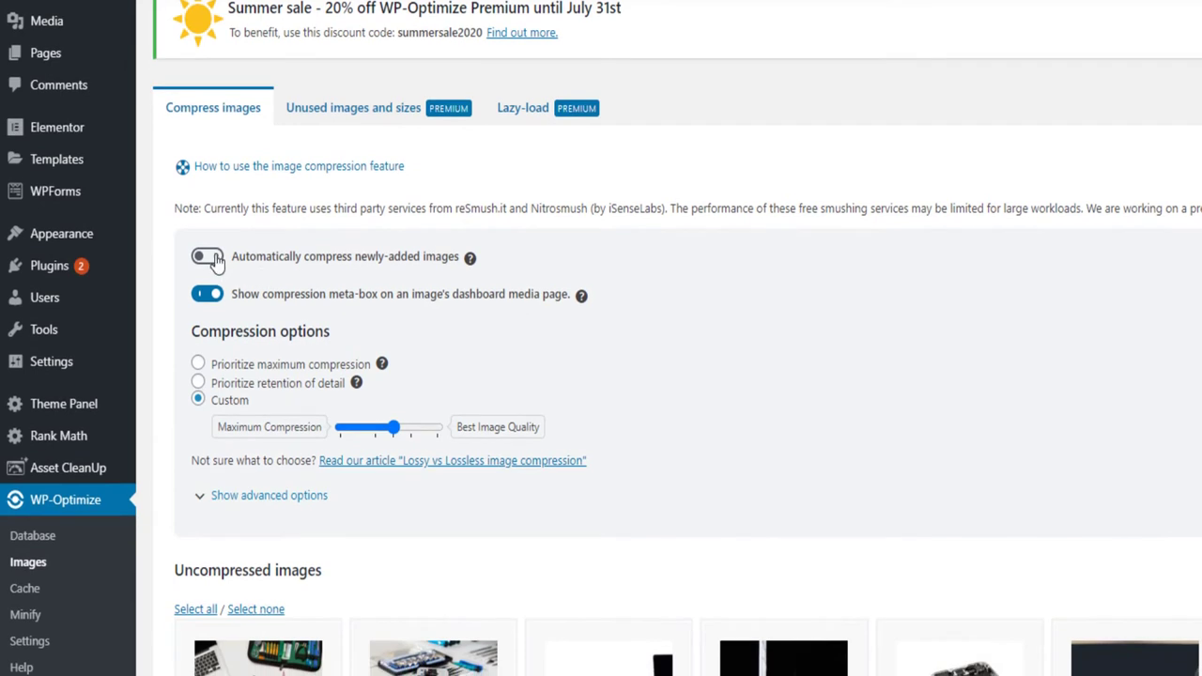
{"action": "left_click", "coordinate": [207, 257]}
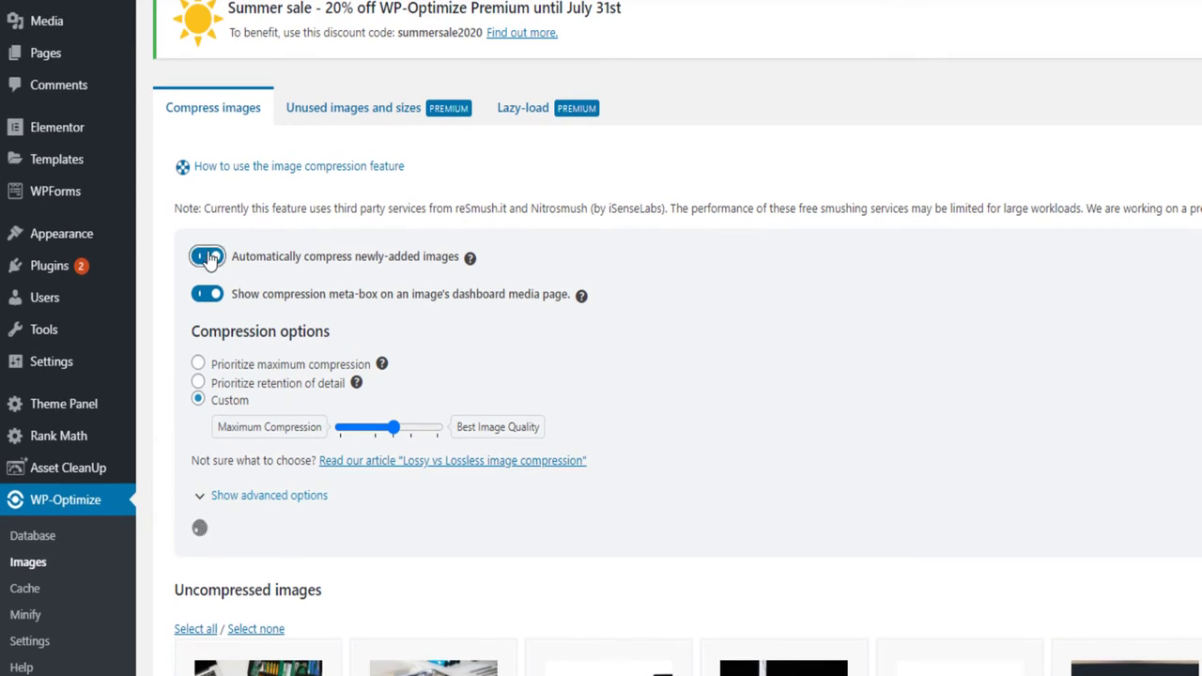
{"action": "mouse_move", "coordinate": [469, 259]}
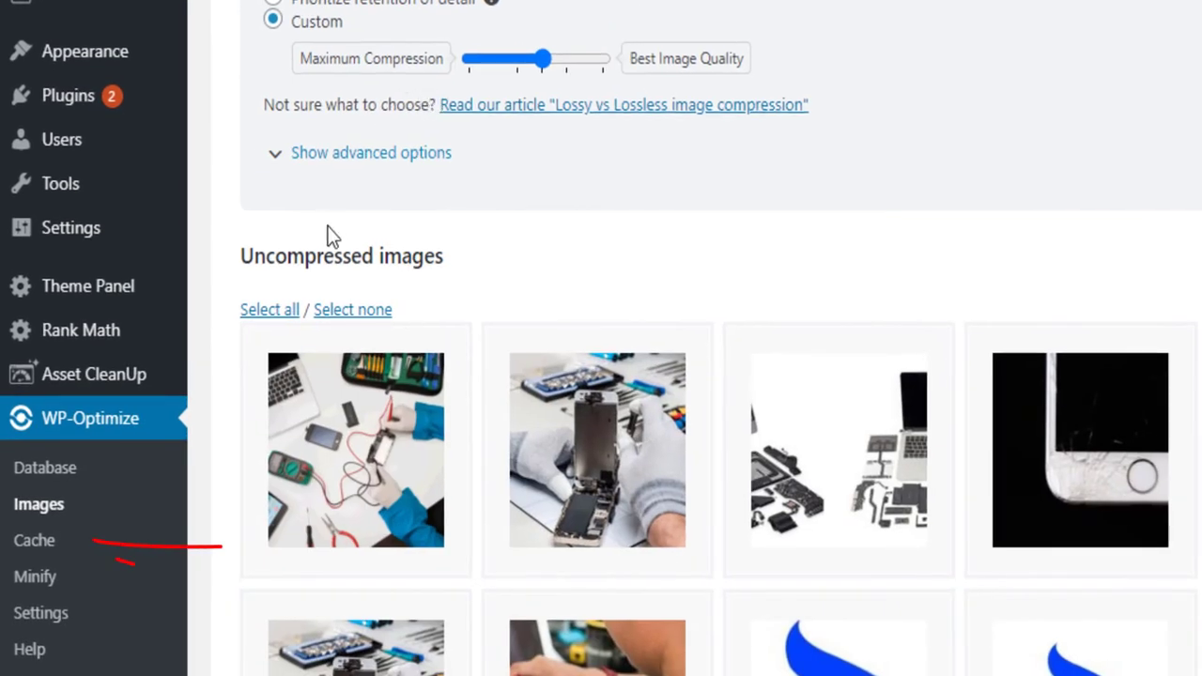
- Review WP-Optimize's page cache and preload options and save the scheduled cache preloading as "Same as cache lifespan"
{"action": "left_click", "coordinate": [57, 533]}
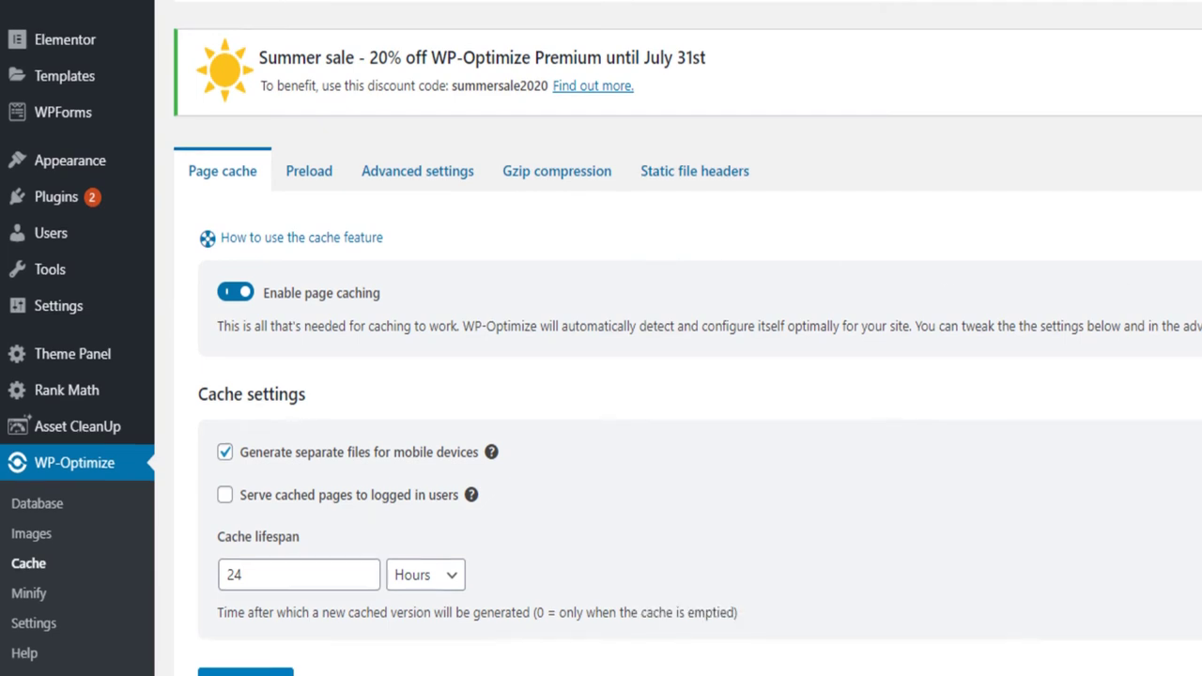
{"action": "scroll", "coordinate": [1084, 255], "scroll_direction": "down", "scroll_amount": 2}
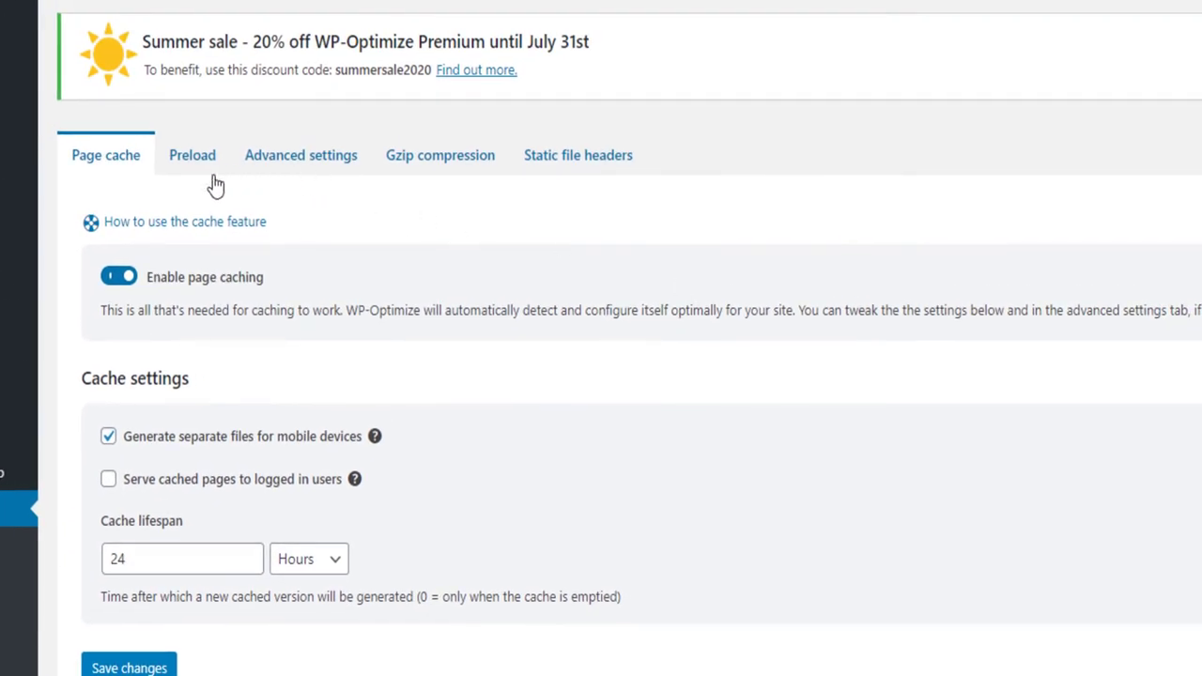
{"action": "left_click", "coordinate": [194, 155]}
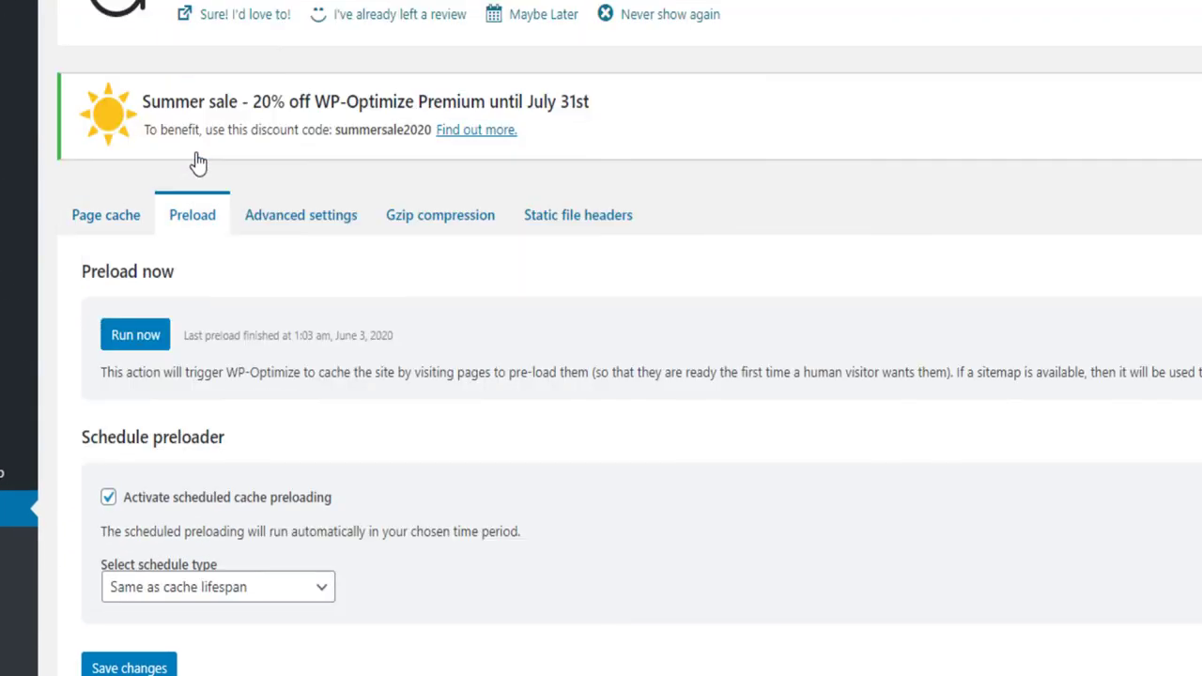
{"action": "left_click", "coordinate": [131, 345]}
{"action": "left_click_drag", "start_coordinate": [318, 373], "coordinate": [589, 377]}
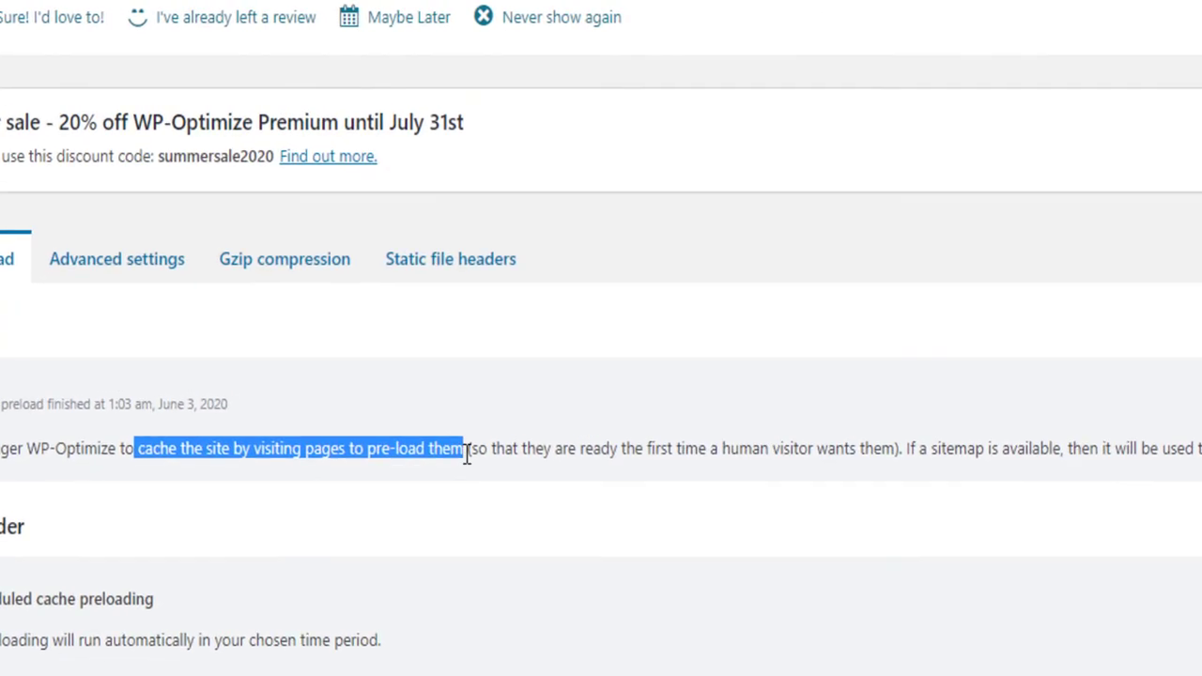
{"action": "left_click_drag", "start_coordinate": [466, 454], "coordinate": [909, 431]}
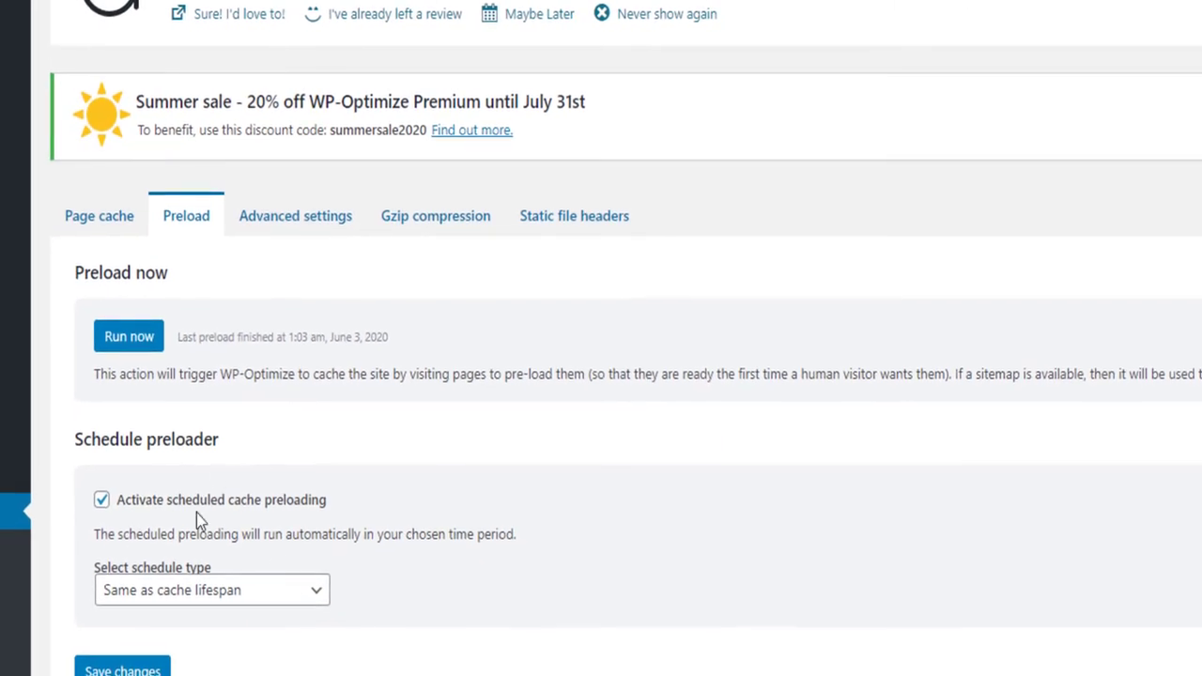
{"action": "scroll", "coordinate": [62, 593], "scroll_direction": "down", "scroll_amount": 1}
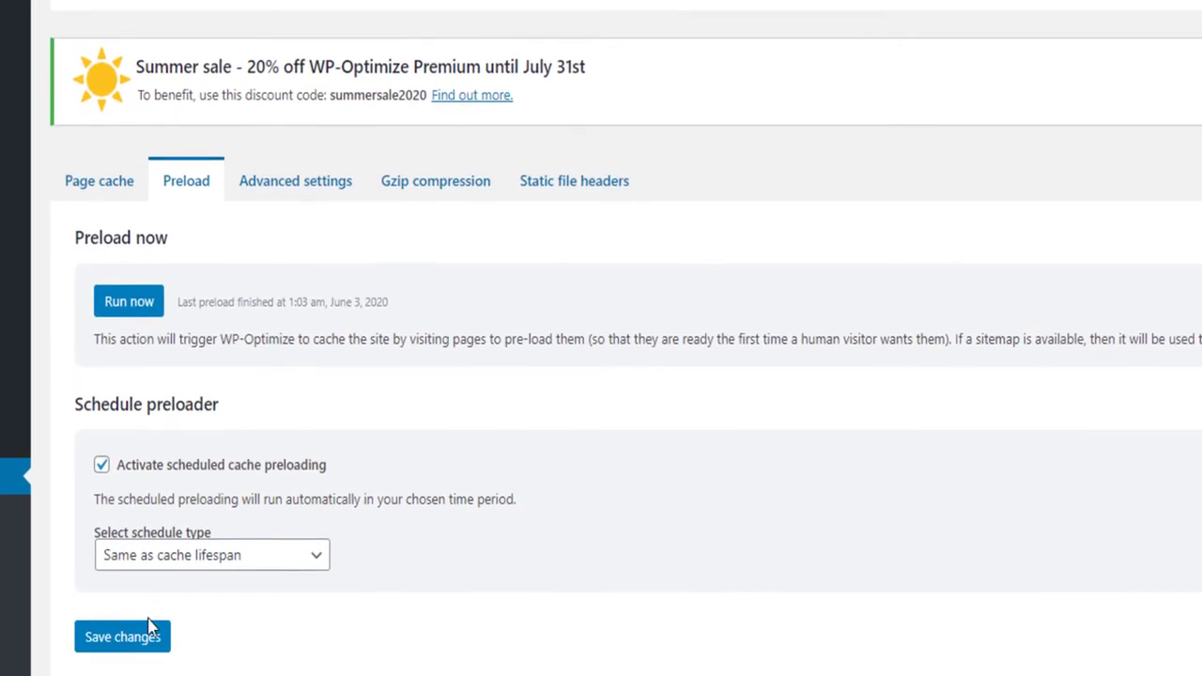
{"action": "left_click", "coordinate": [90, 620]}
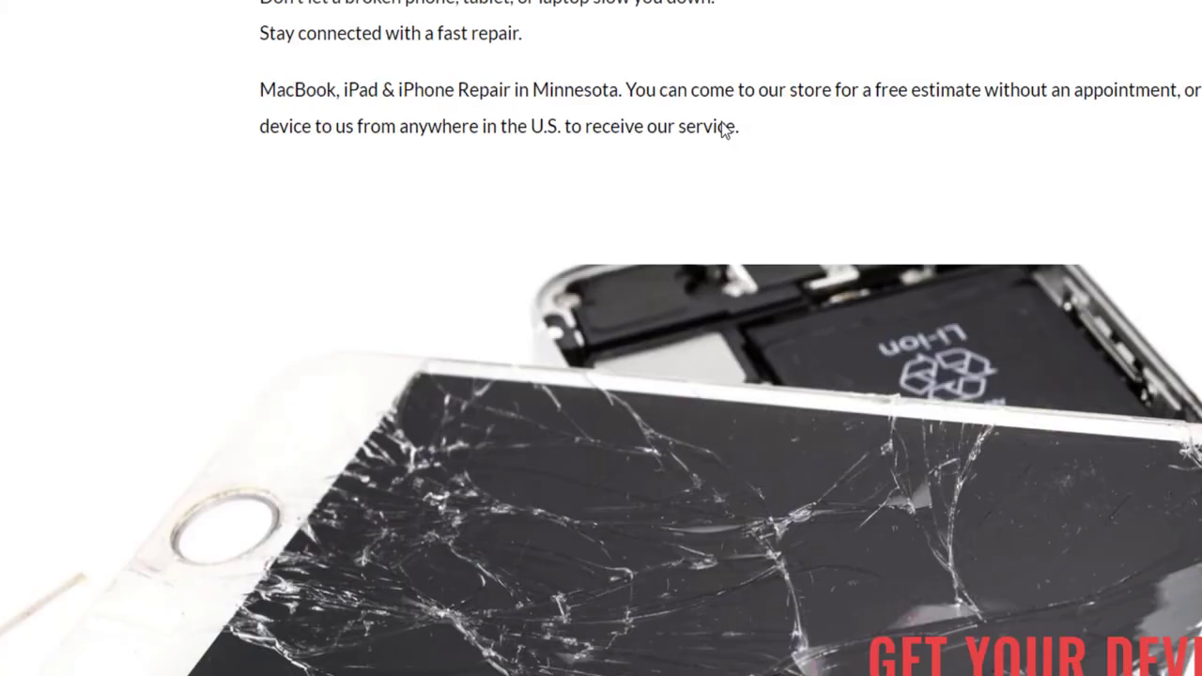
{"action": "scroll", "coordinate": [671, 241], "scroll_direction": "down", "scroll_amount": 5}
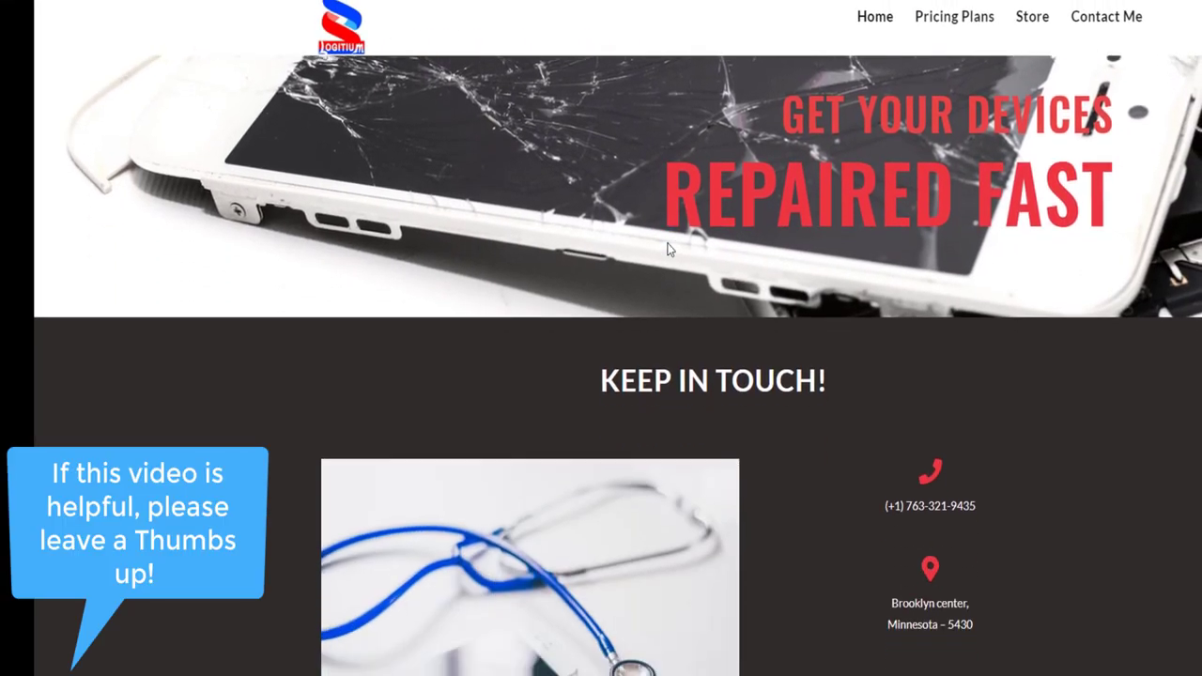
{"action": "scroll", "coordinate": [668, 249], "scroll_direction": "up", "scroll_amount": 5}
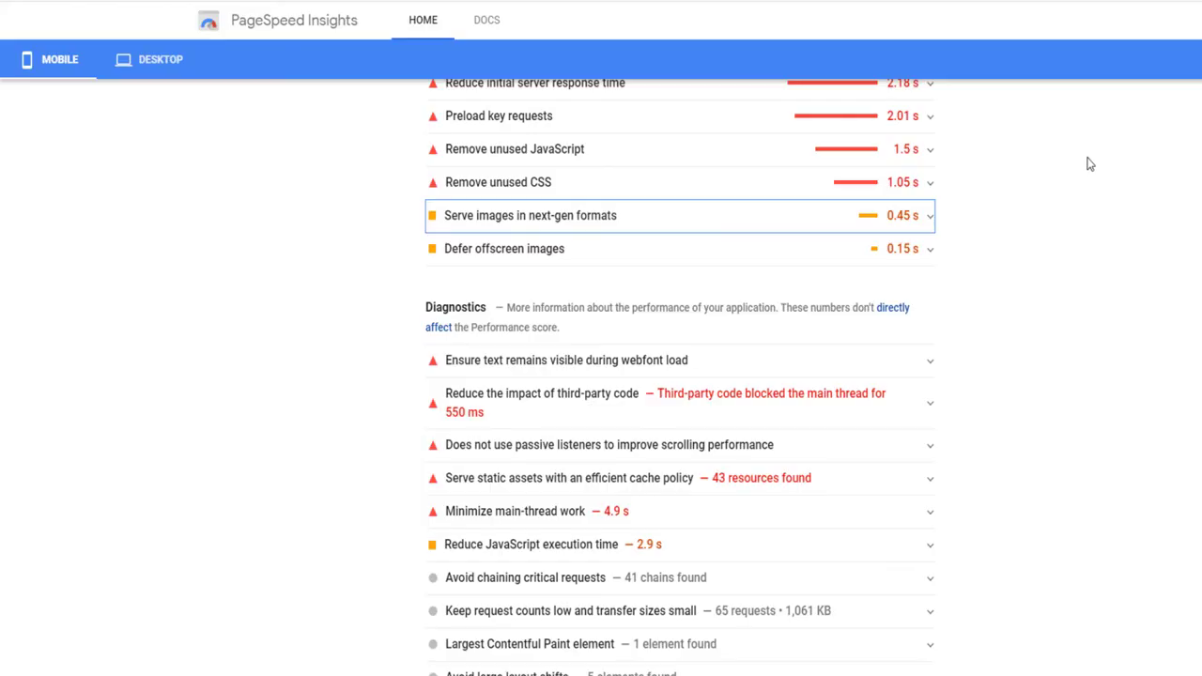
{"action": "scroll", "coordinate": [1079, 160], "scroll_direction": "up", "scroll_amount": 8}
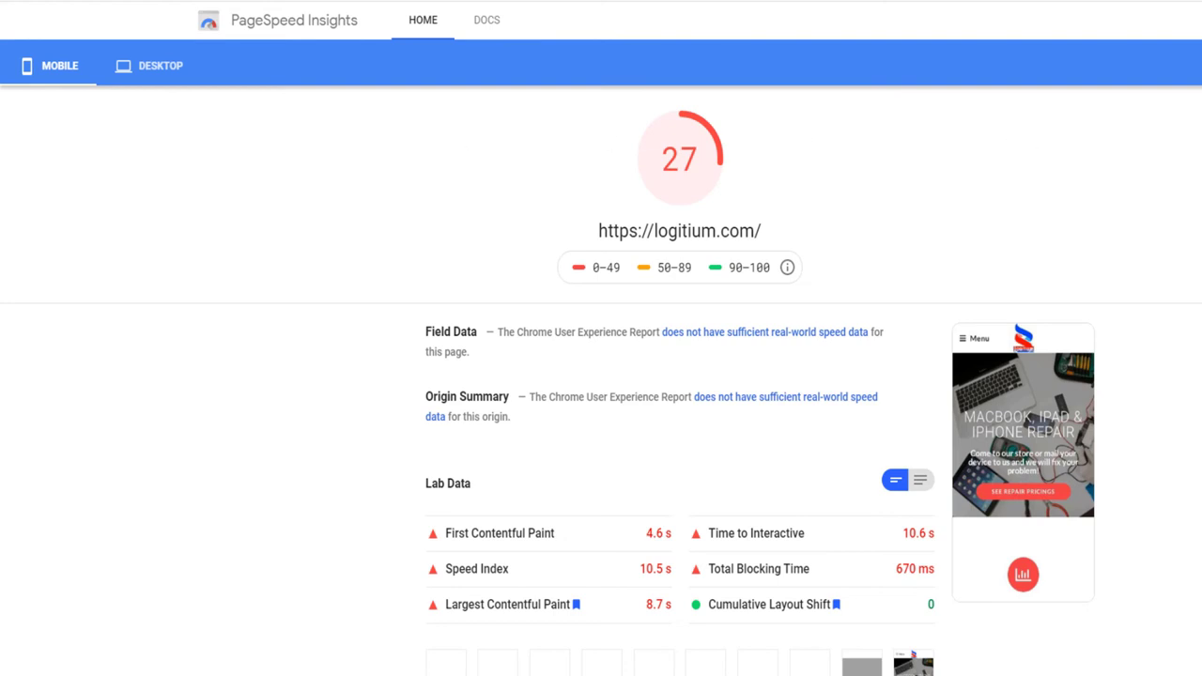
- Search Google for "page speed insights" and open the PageSpeed Insights site
{"action": "left_click", "coordinate": [1155, 1]}
{"action": "type", "text": "p"}
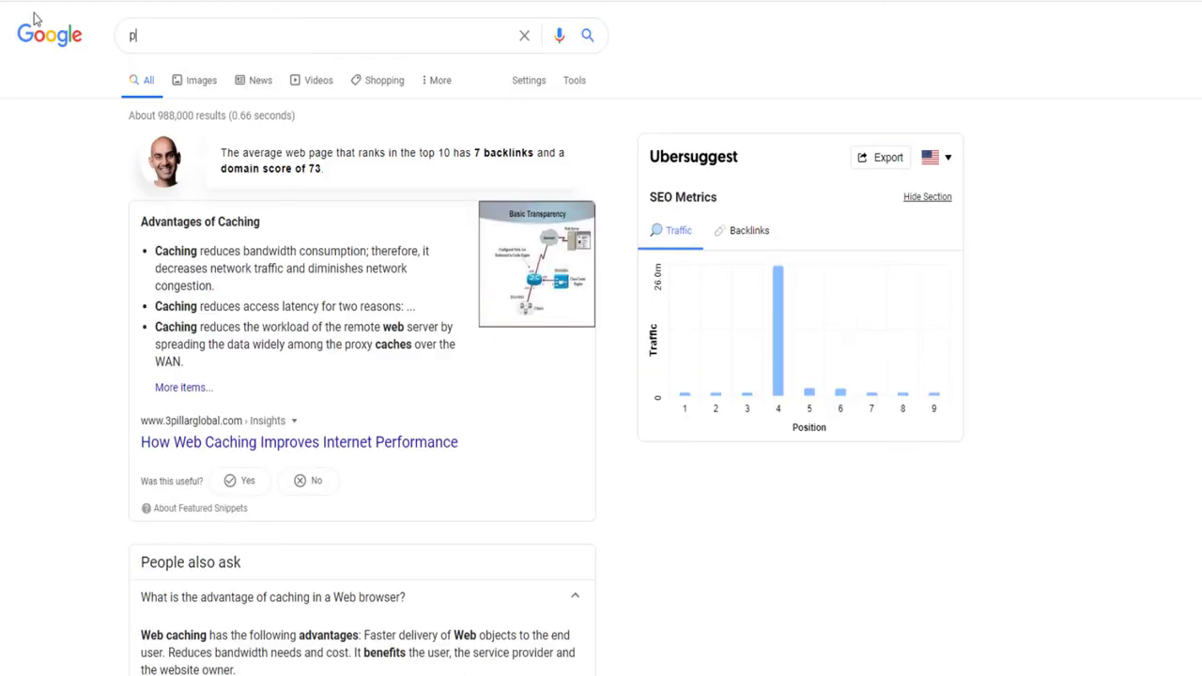
{"action": "type", "text": "age s"}
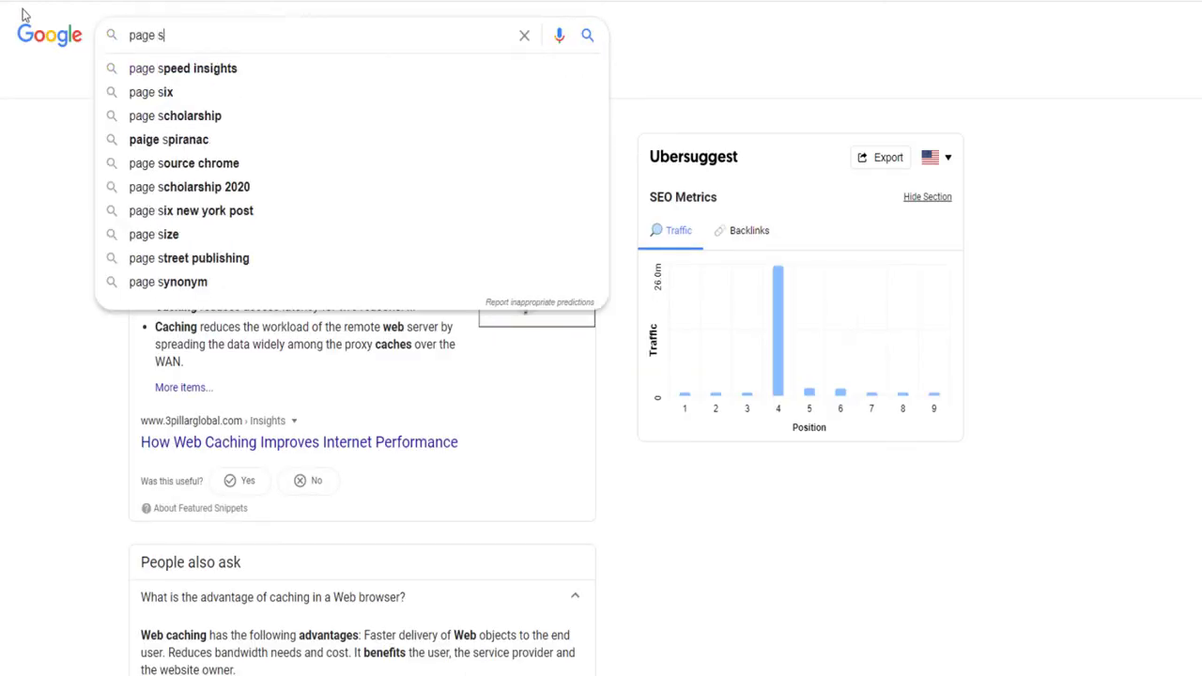
{"action": "left_click", "coordinate": [191, 67]}
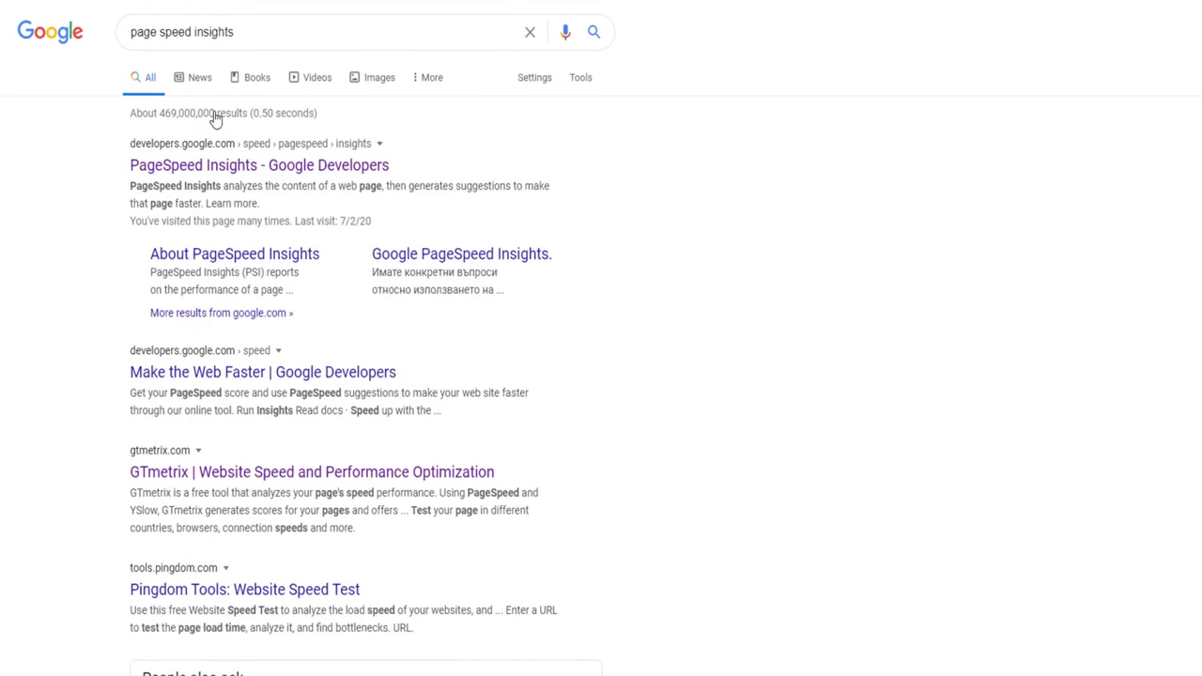
{"action": "left_click", "coordinate": [255, 134]}
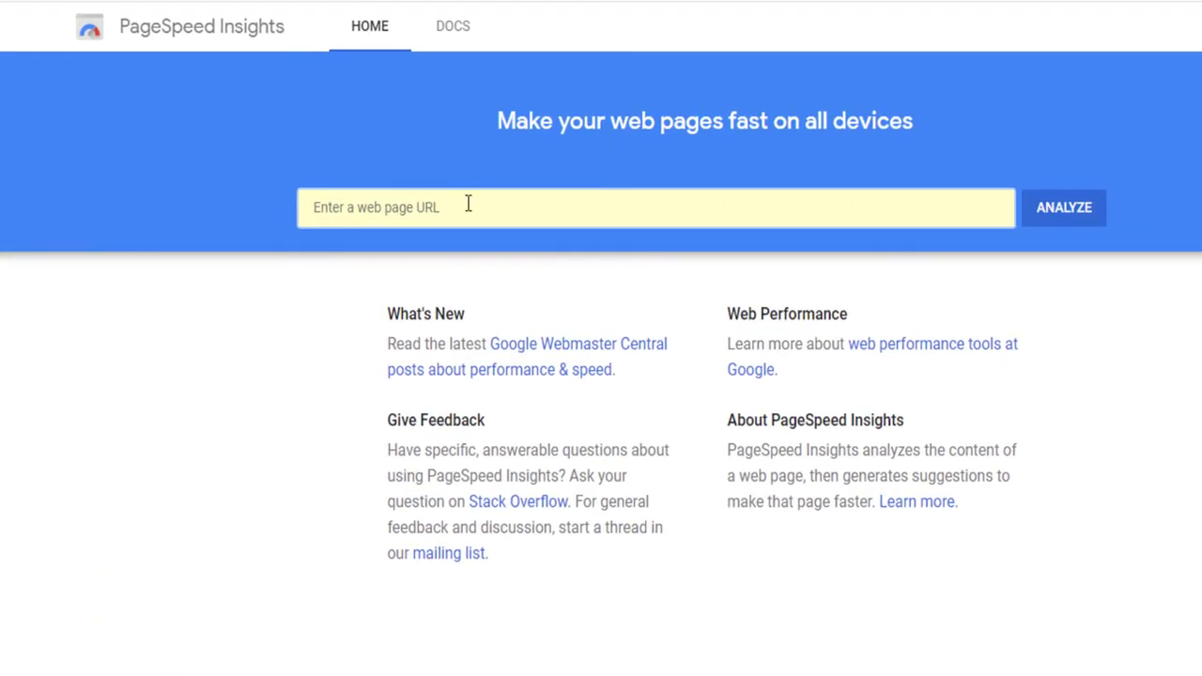
{"action": "left_click", "coordinate": [1076, 217]}
{"action": "left_click", "coordinate": [1036, 214]}
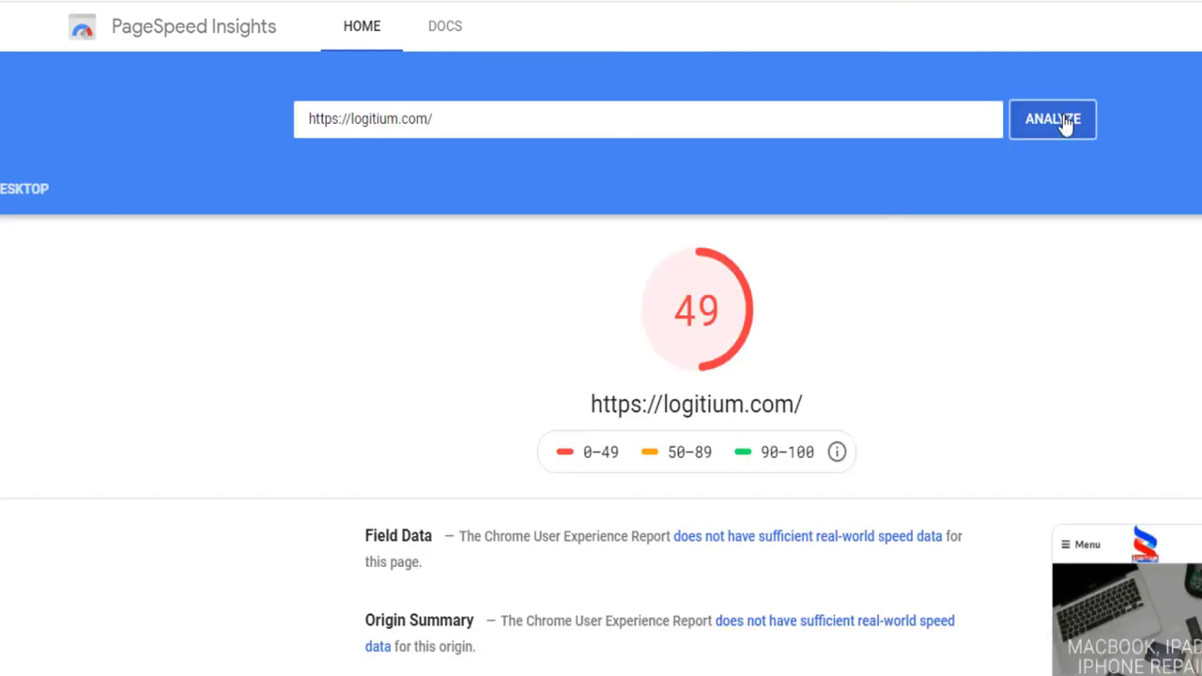
{"action": "scroll", "coordinate": [1037, 379], "scroll_direction": "down", "scroll_amount": 5}
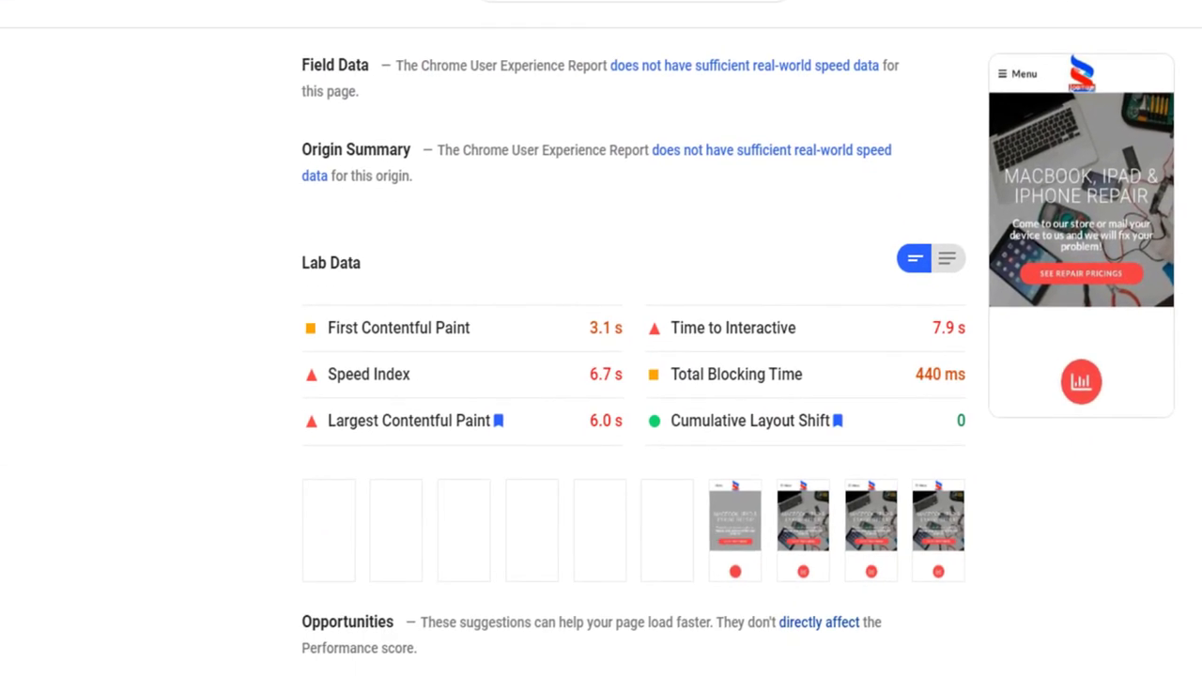
{"action": "scroll", "coordinate": [1033, 207], "scroll_direction": "down", "scroll_amount": 7}
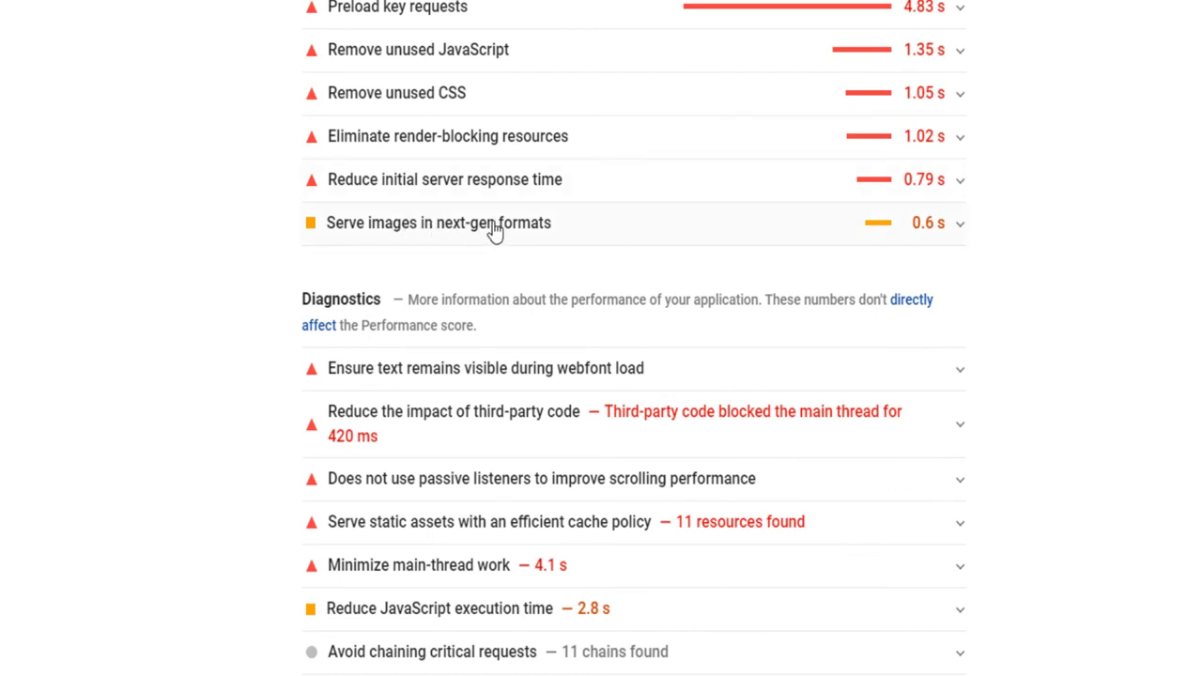
- Expand "Serve images in next-gen formats" and examine the potential savings per image, comparing them with the website's home page
{"action": "left_click", "coordinate": [960, 226]}
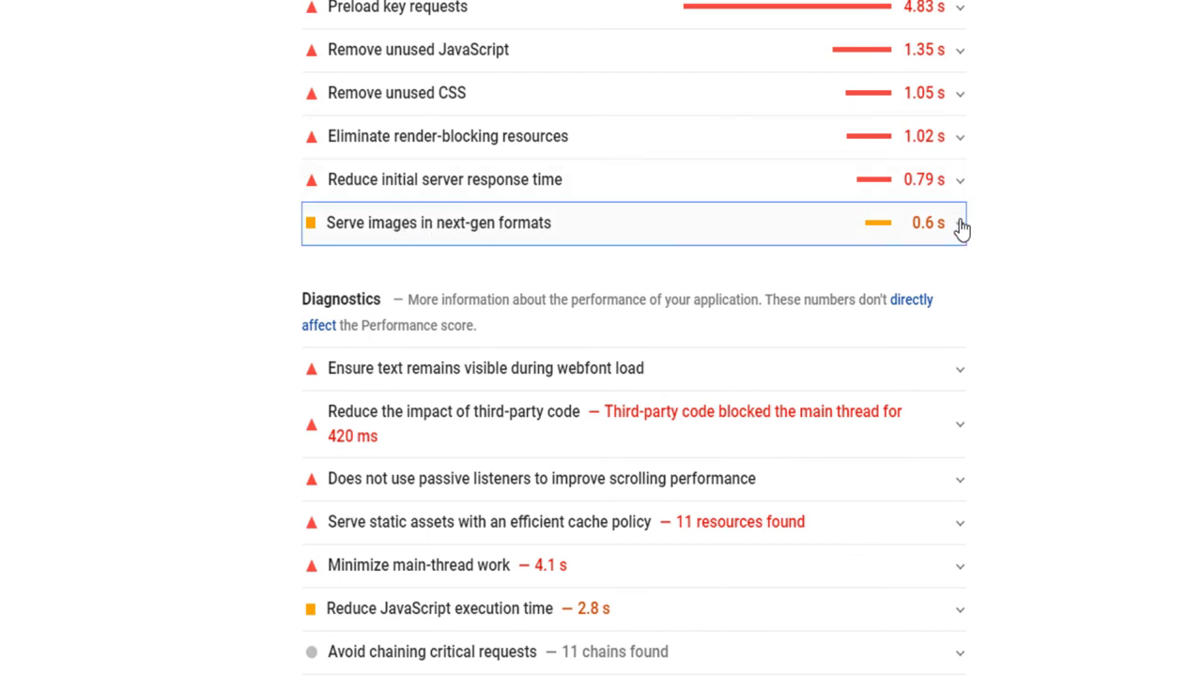
{"action": "scroll", "coordinate": [1099, 254], "scroll_direction": "down", "scroll_amount": 3}
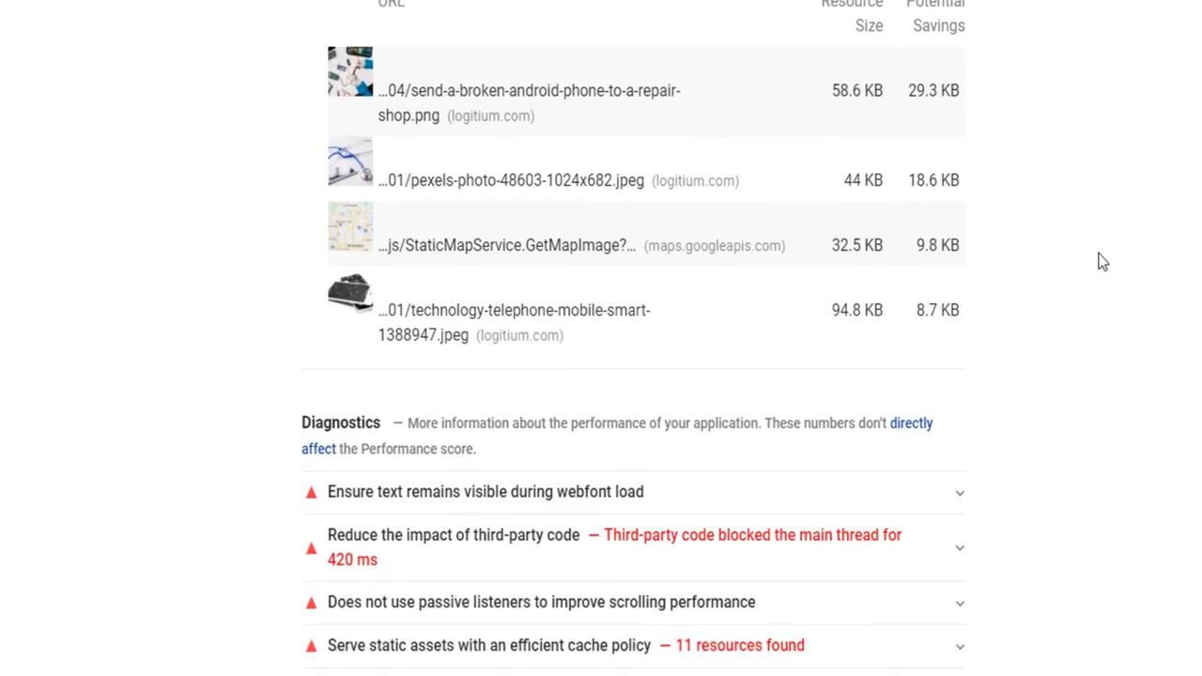
{"action": "scroll", "coordinate": [462, 202], "scroll_direction": "up", "scroll_amount": 1}
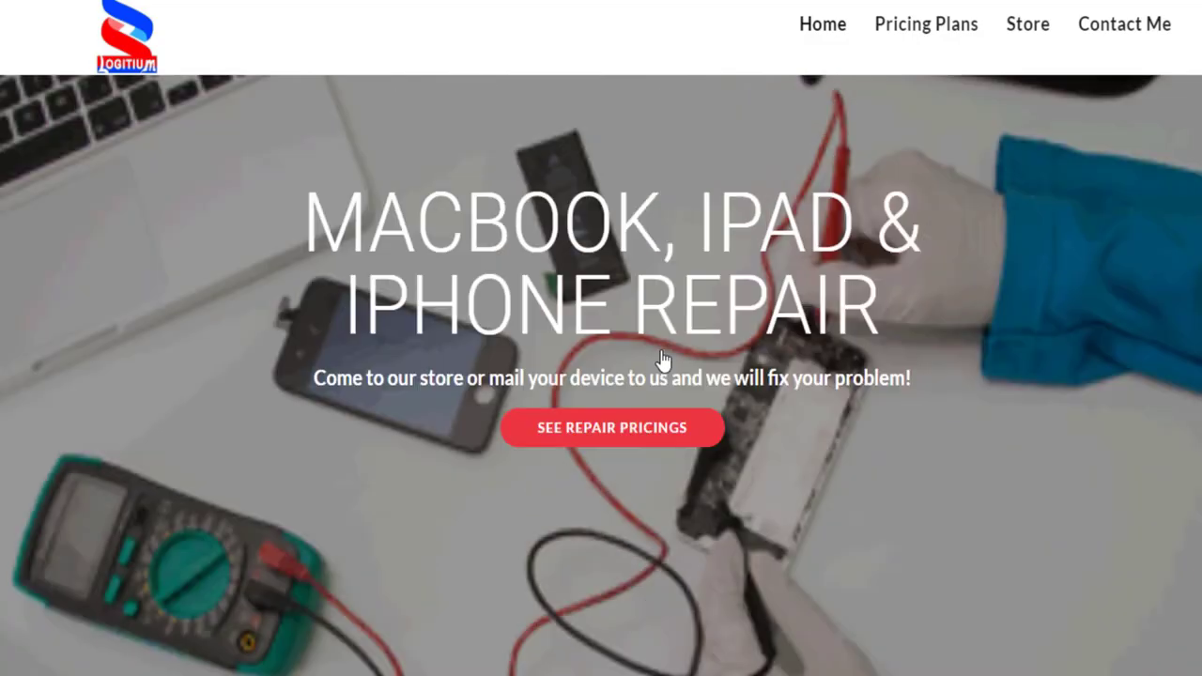
{"action": "scroll", "coordinate": [660, 363], "scroll_direction": "up", "scroll_amount": 3}
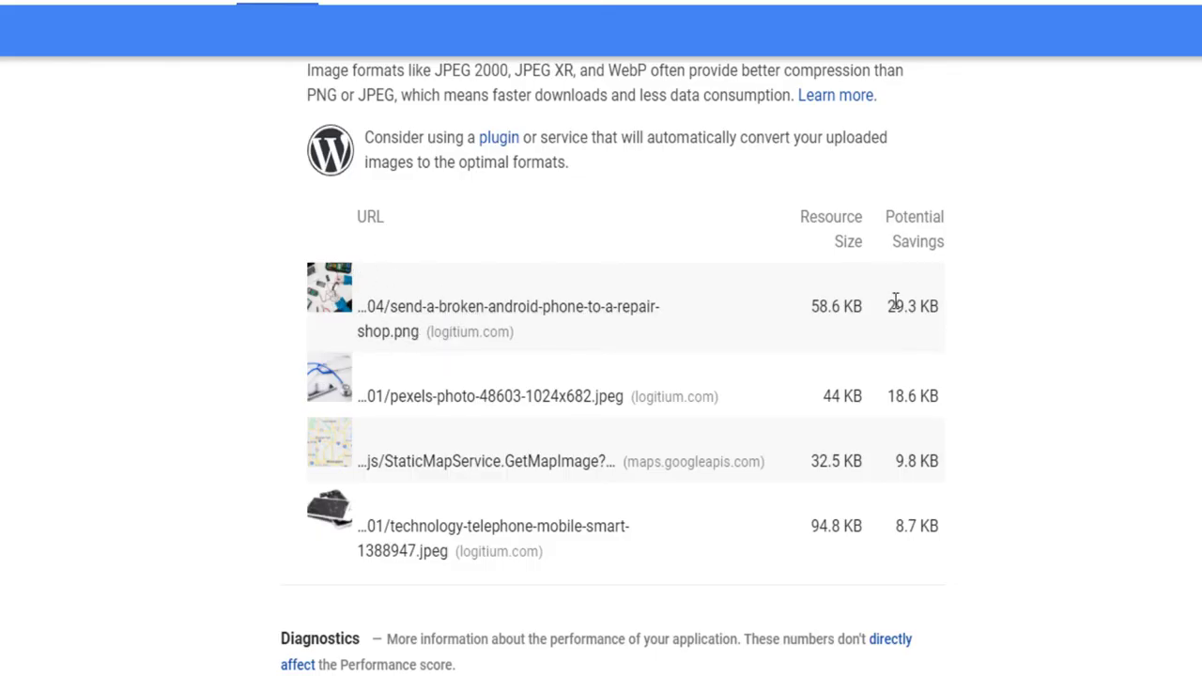
{"action": "left_click_drag", "start_coordinate": [888, 301], "coordinate": [940, 303]}
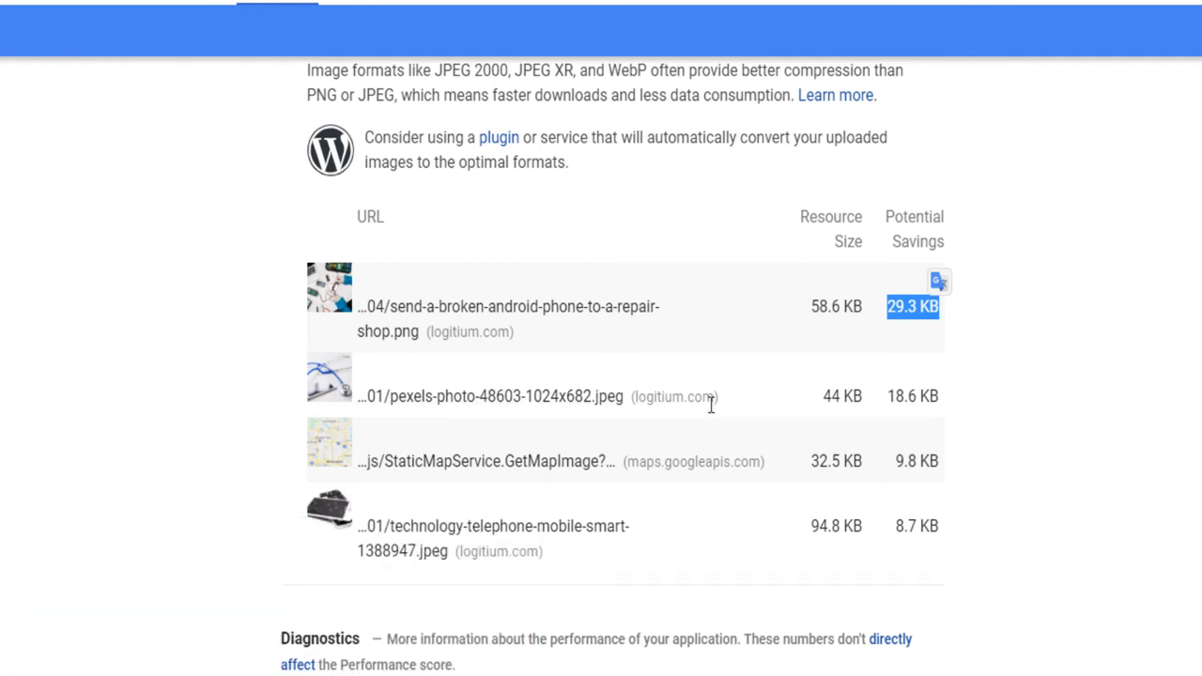
{"action": "left_click_drag", "start_coordinate": [889, 398], "coordinate": [1007, 410]}
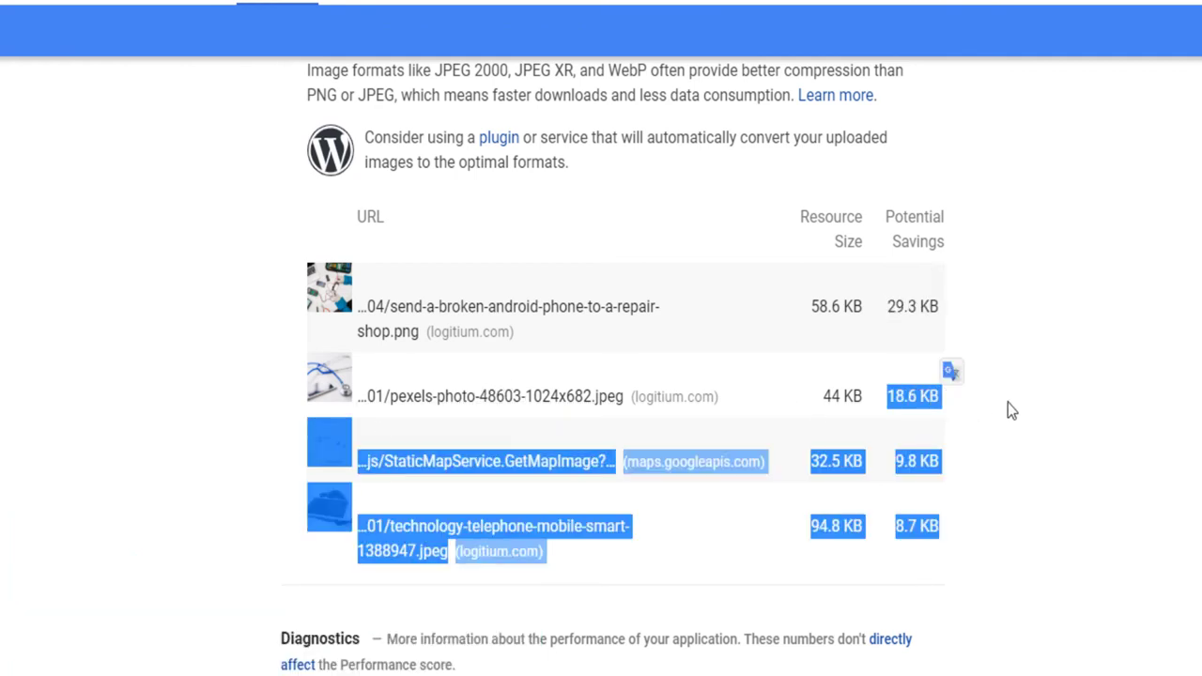
{"action": "left_click", "coordinate": [1026, 409]}
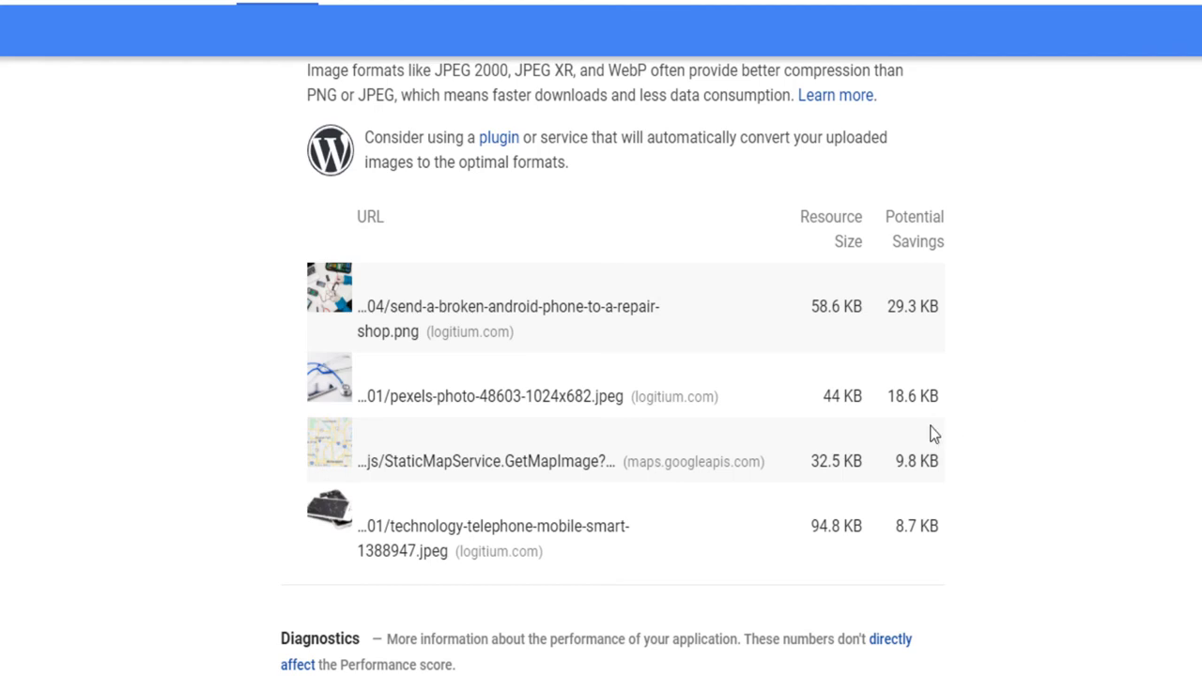